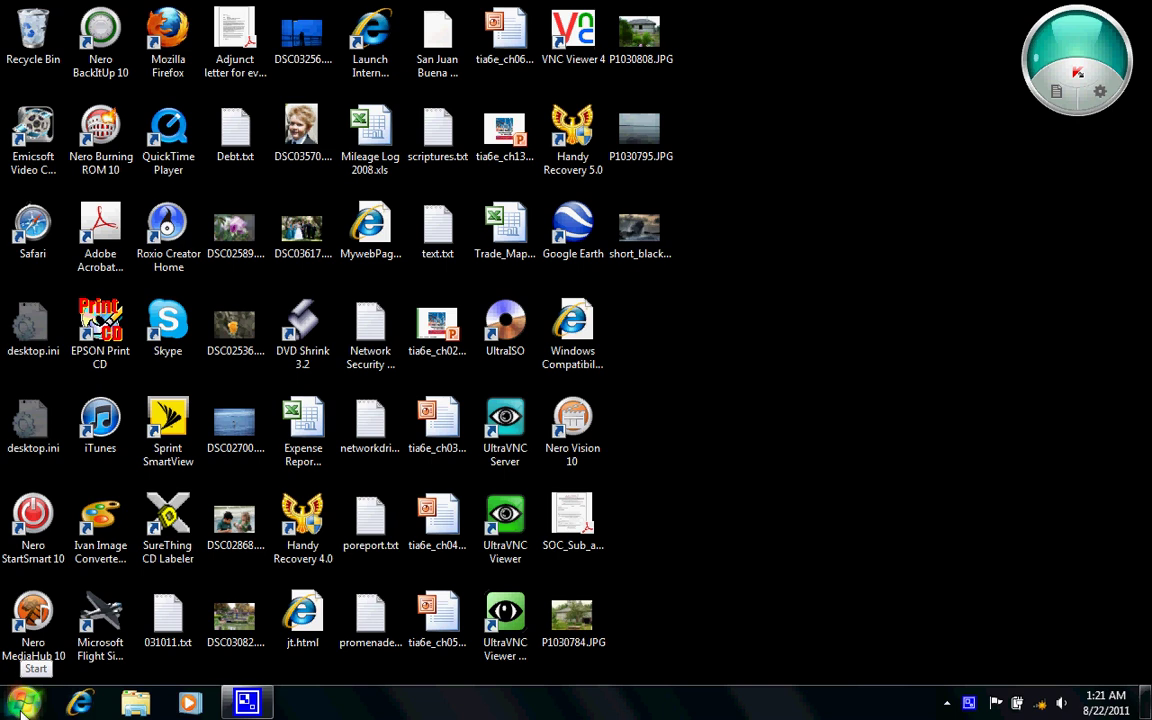
- Launch Microsoft Access 2010
left_click(24, 703)
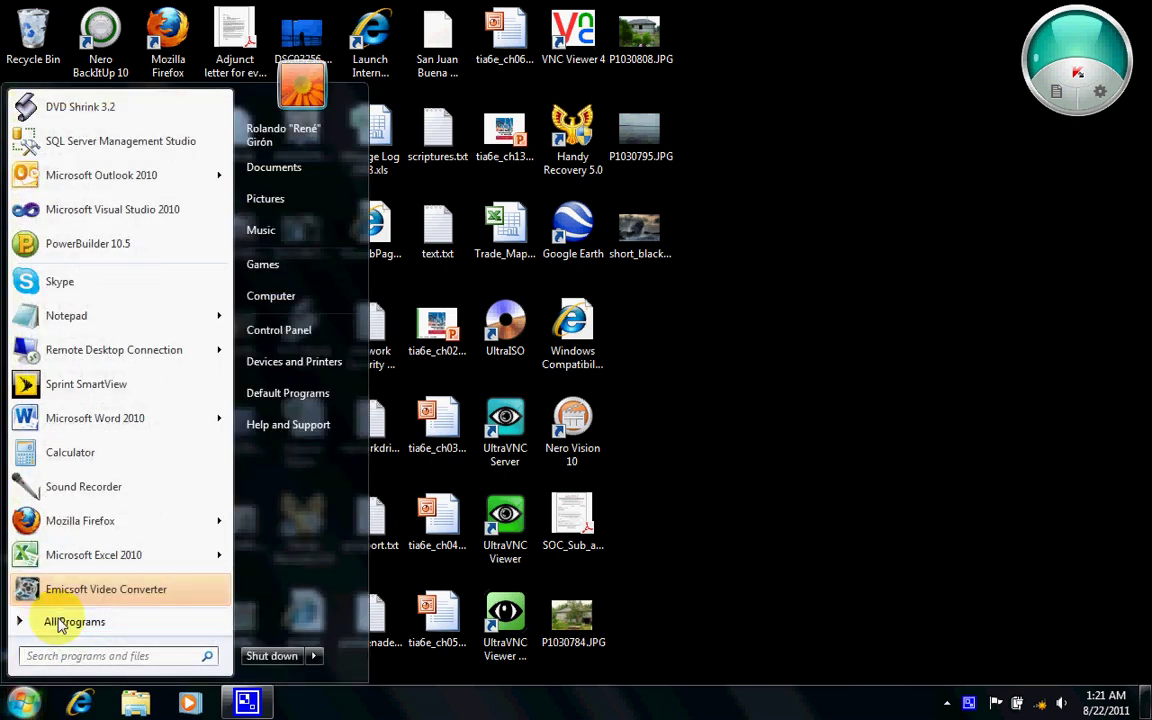
left_click(60, 622)
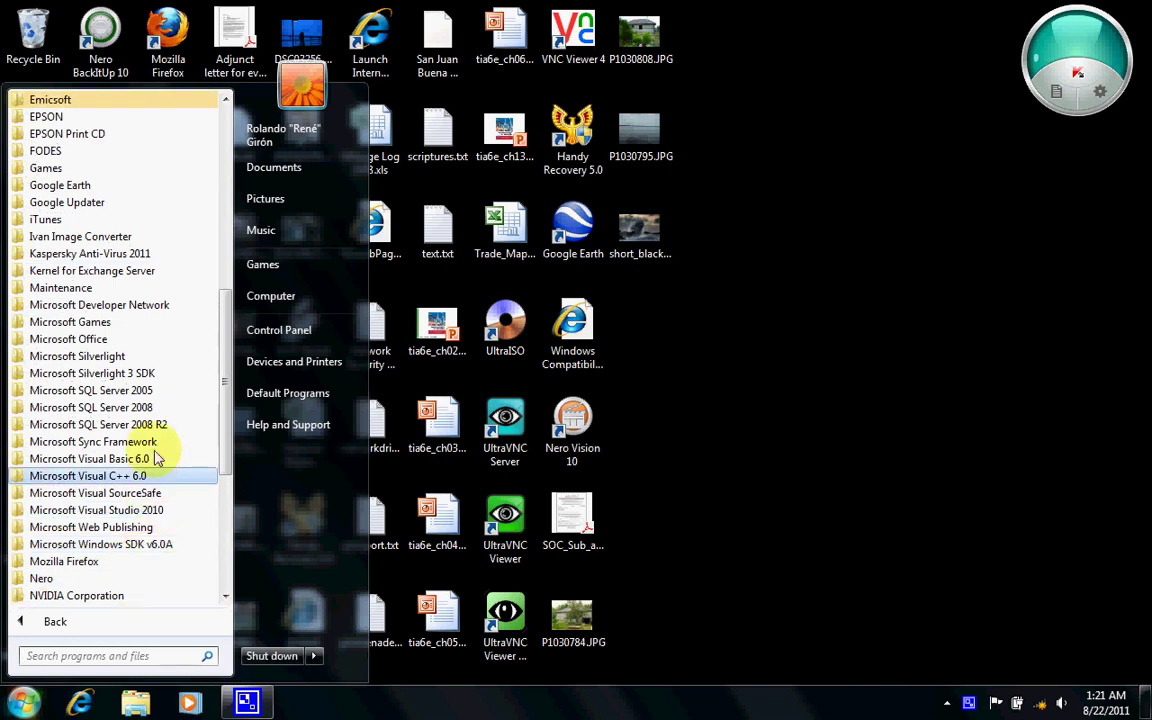
left_click(85, 339)
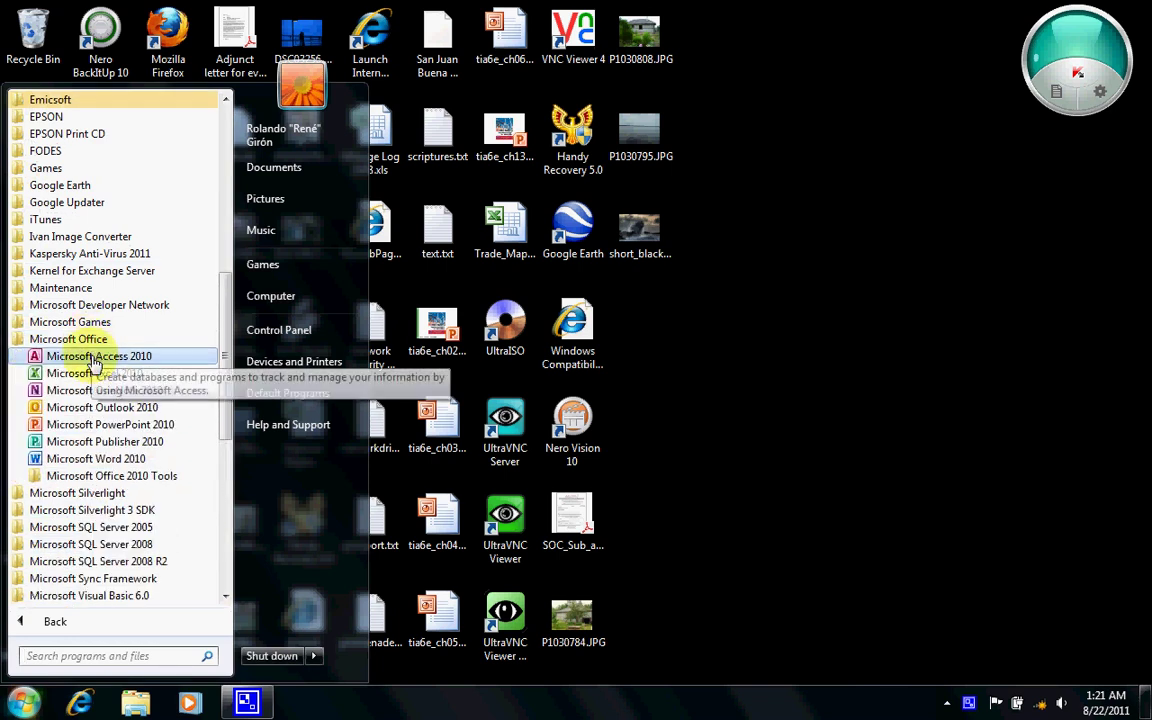
left_click(97, 358)
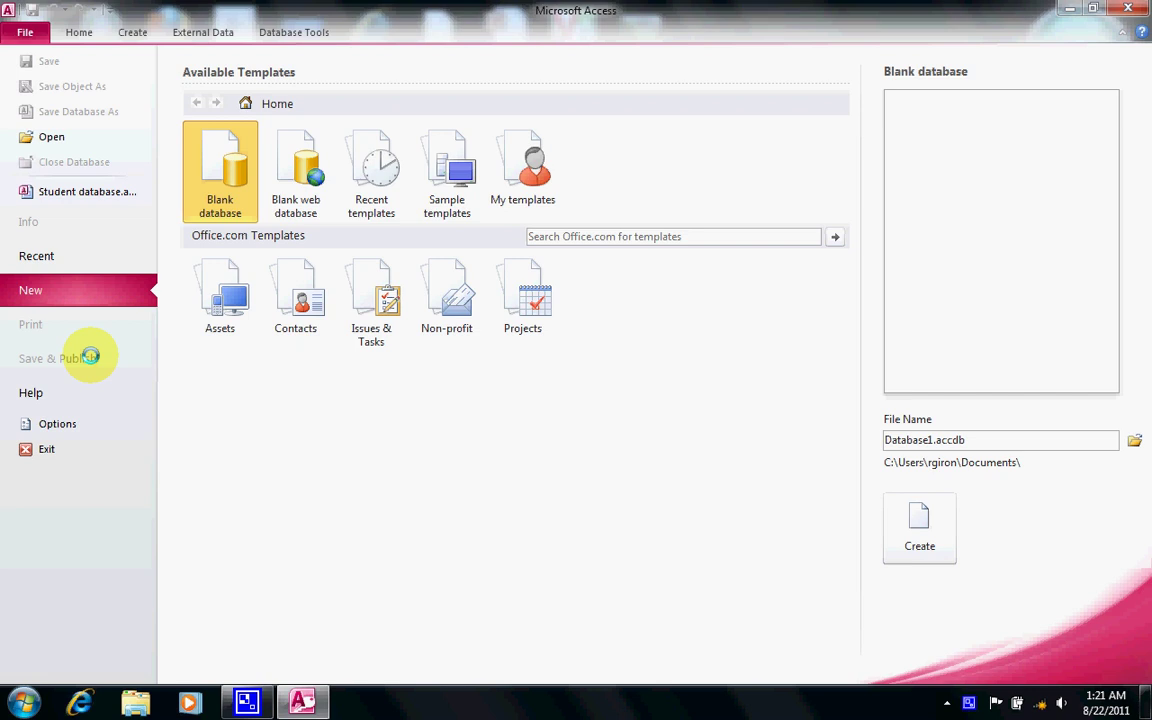
- Open the database file Student database.accdb from the Documents library
left_click(63, 138)
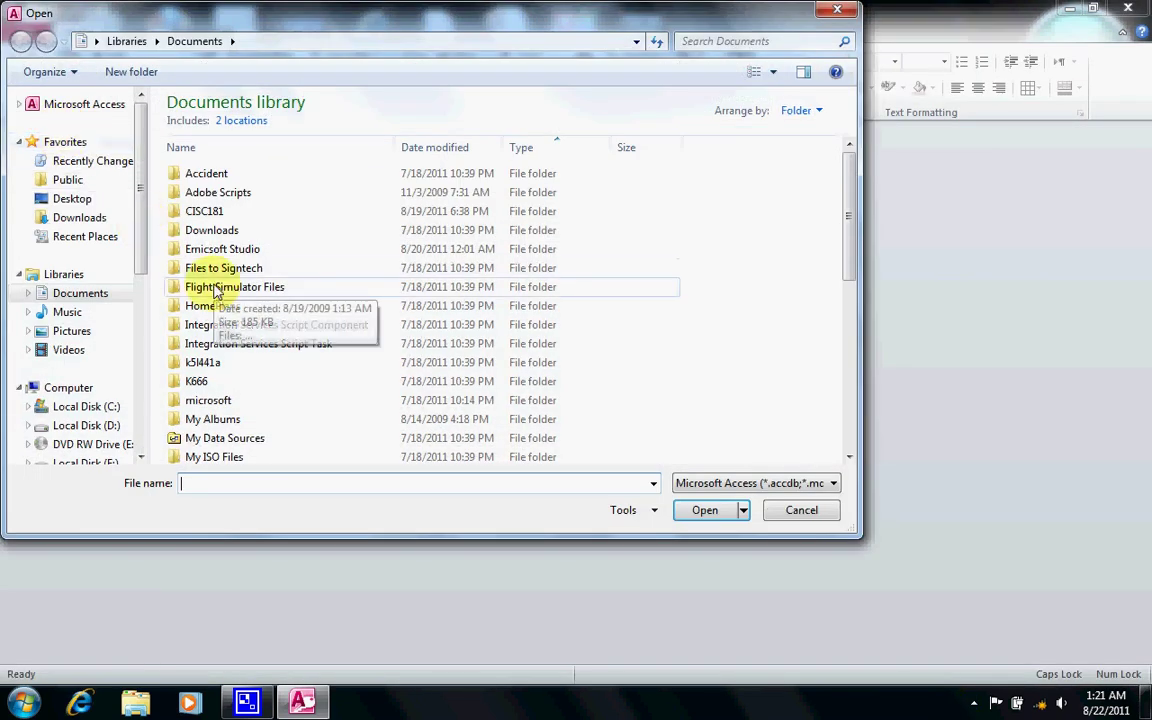
left_click_drag(849, 205, 850, 433)
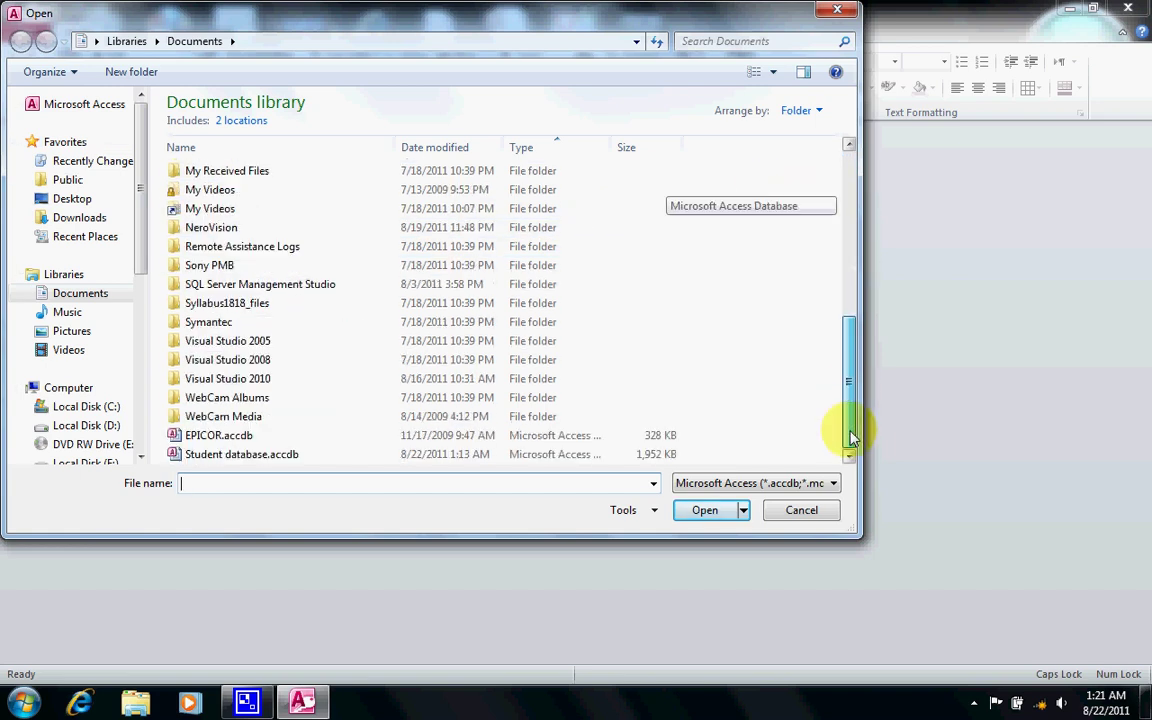
left_click(276, 455)
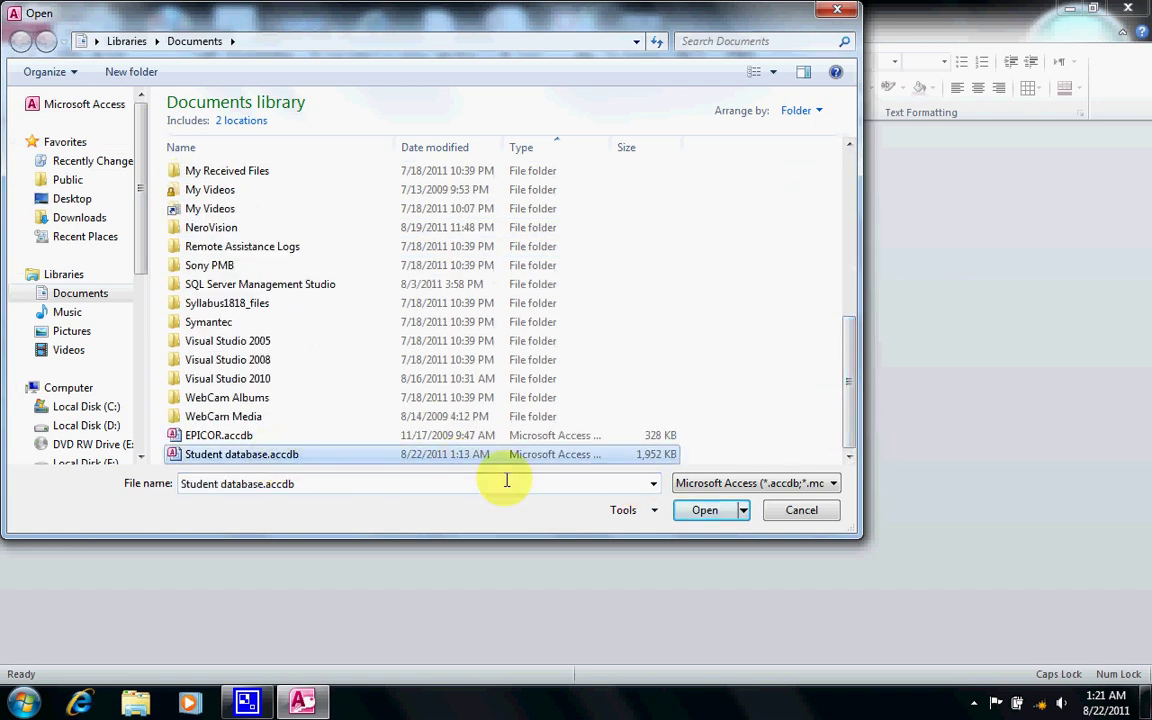
left_click(705, 511)
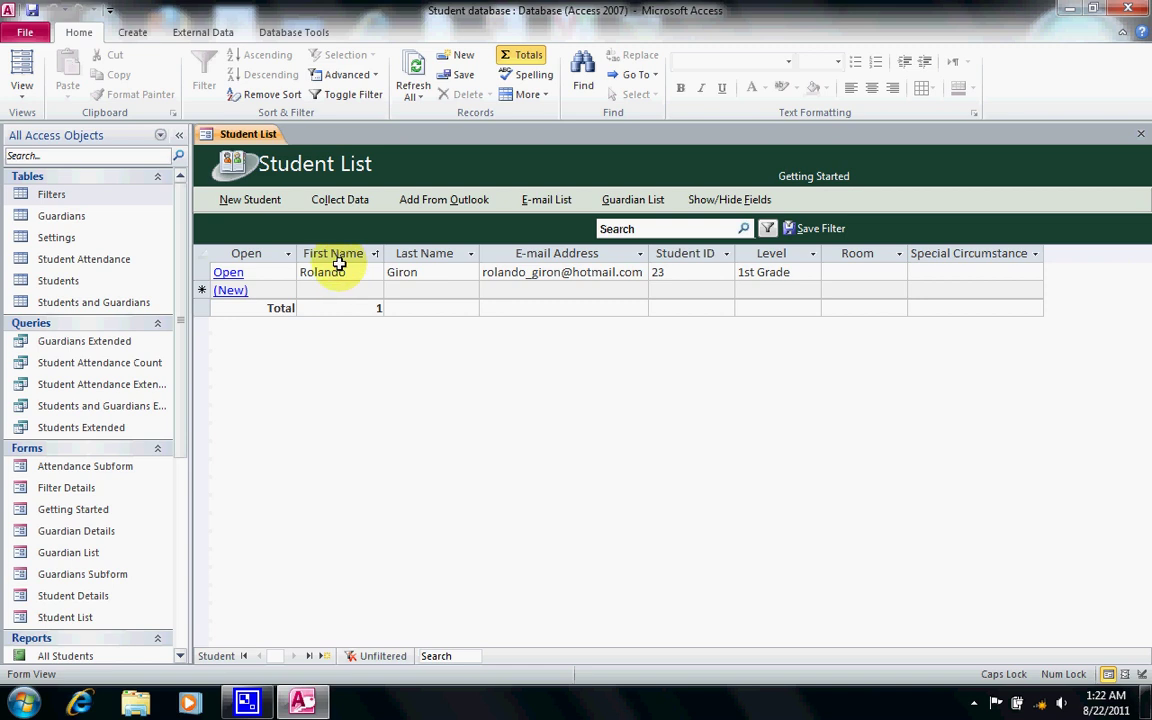
- Examine the Last Name and Special Circumstance fields of the existing record in the Student List form
left_click(443, 273)
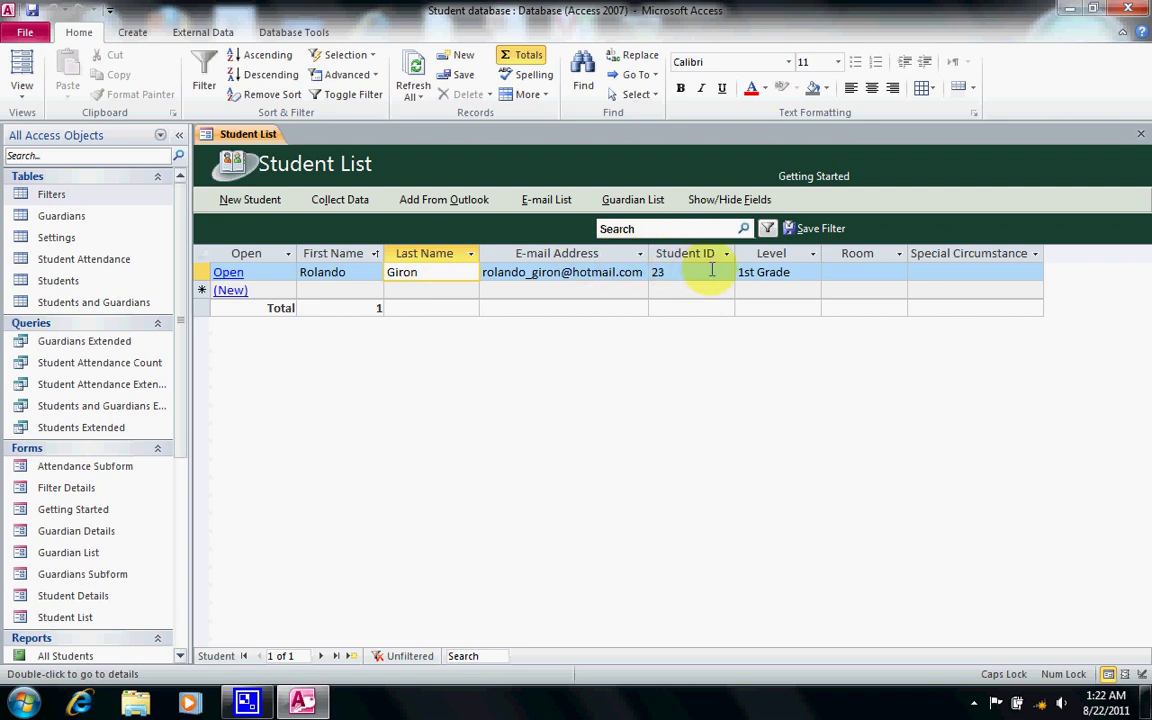
left_click(942, 274)
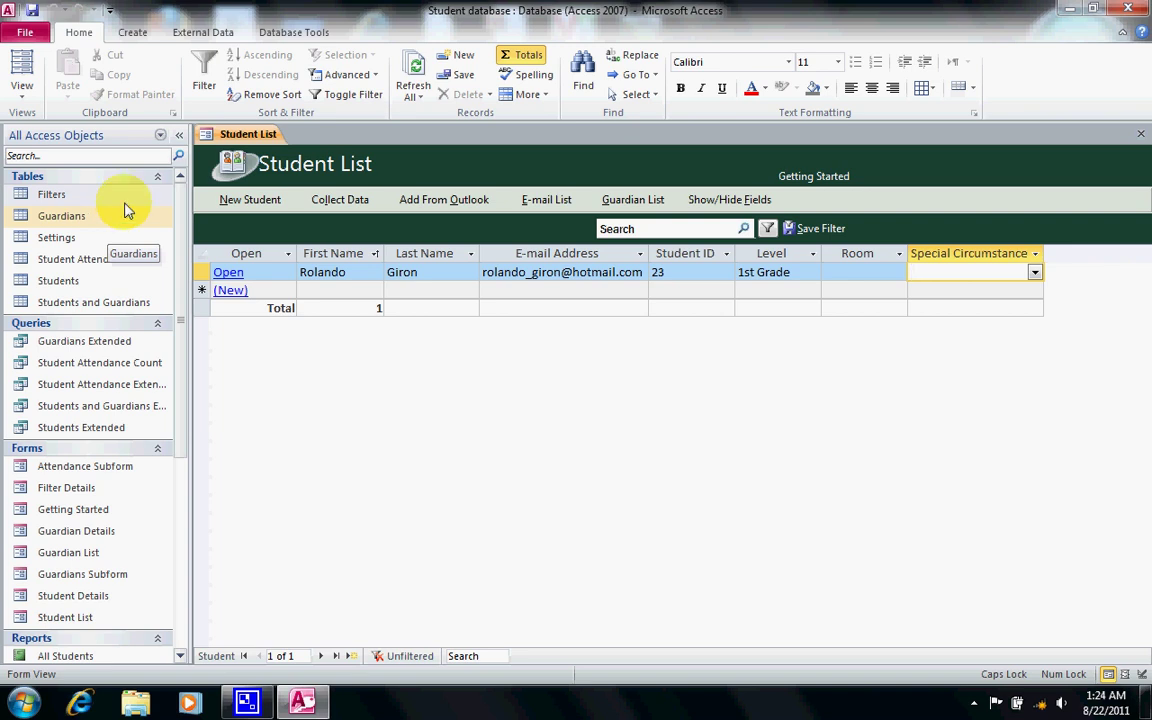
- Collapse the Queries, Forms, Reports and Macros groups in the list of database objects, leaving Tables expanded
left_click(159, 177)
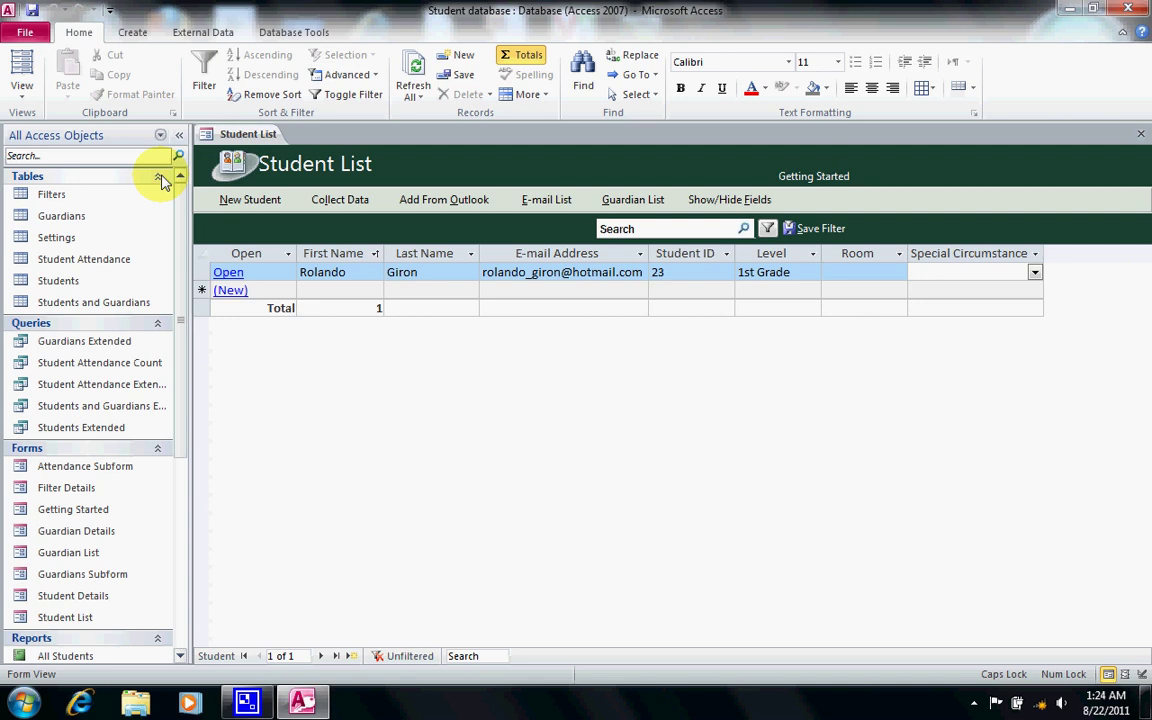
left_click(157, 322)
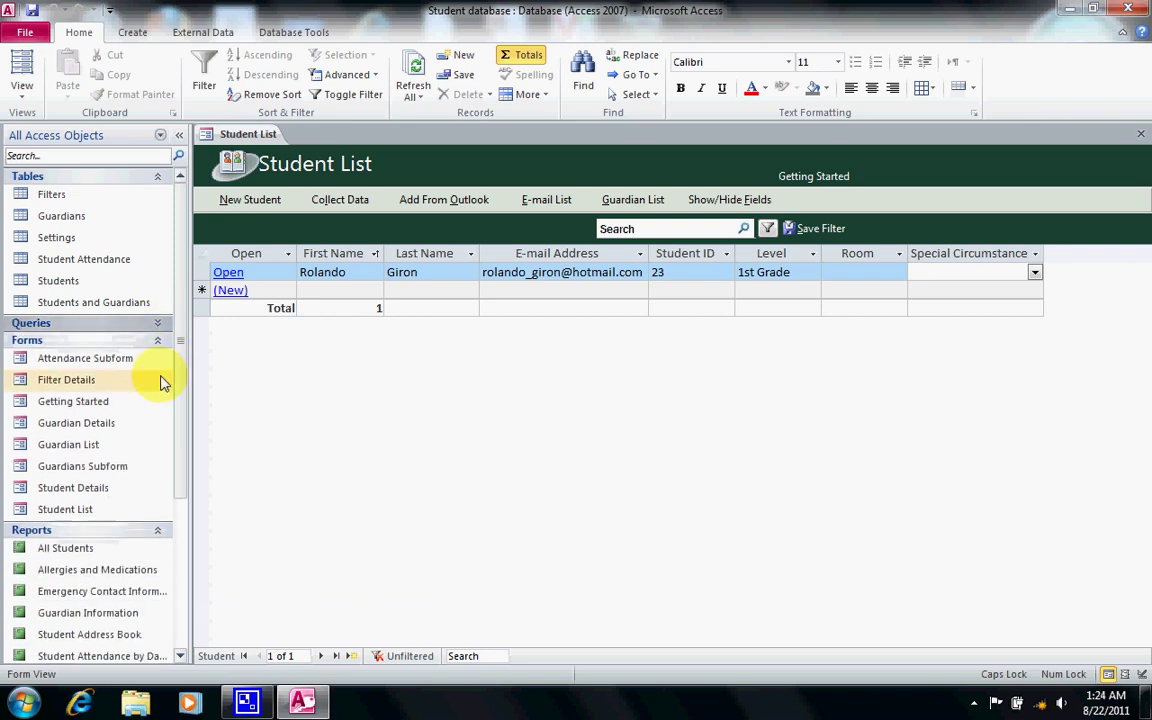
left_click(157, 340)
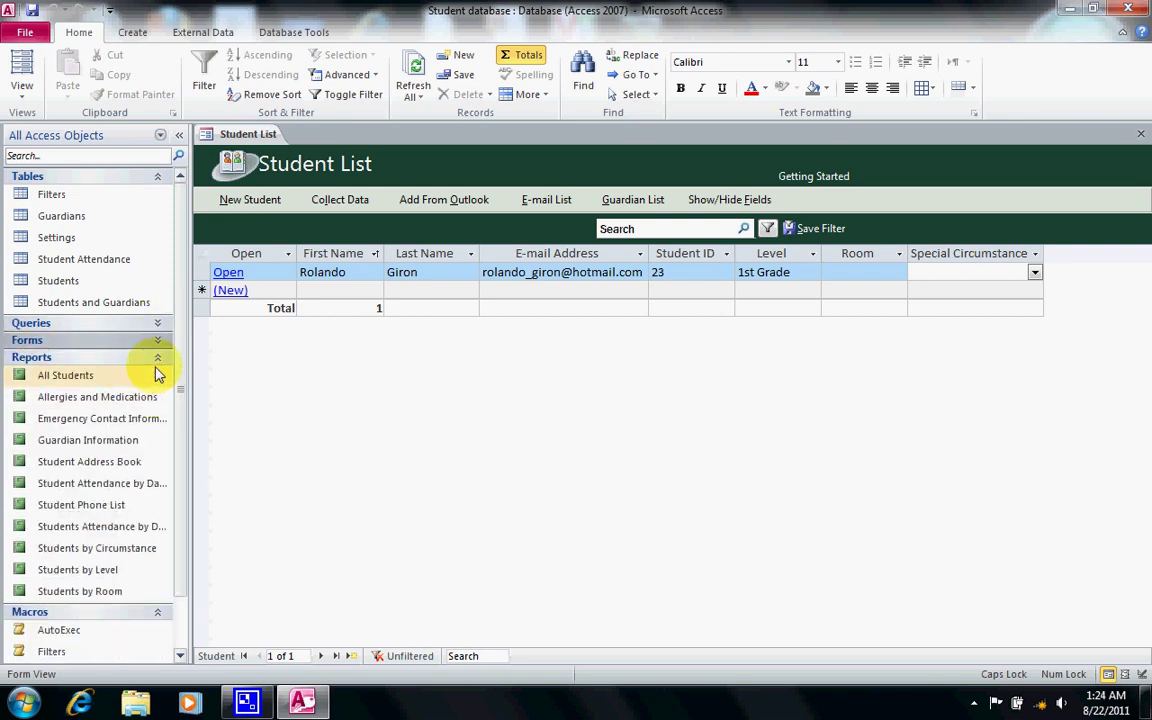
left_click(157, 358)
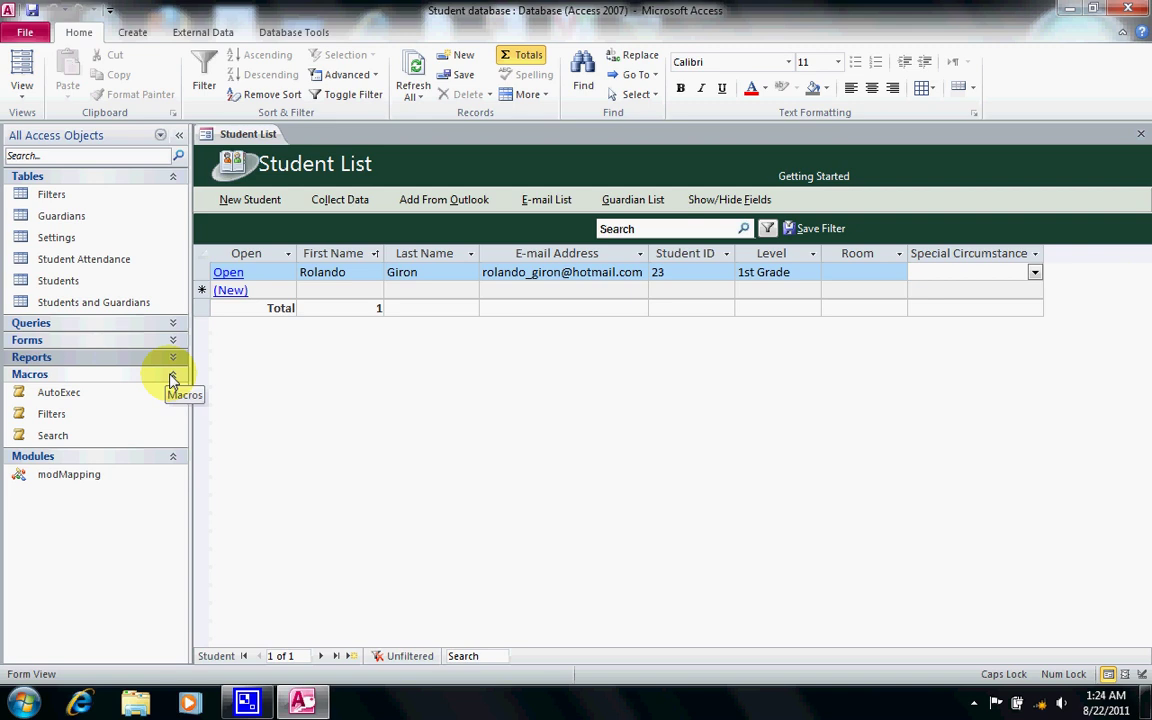
left_click(171, 376)
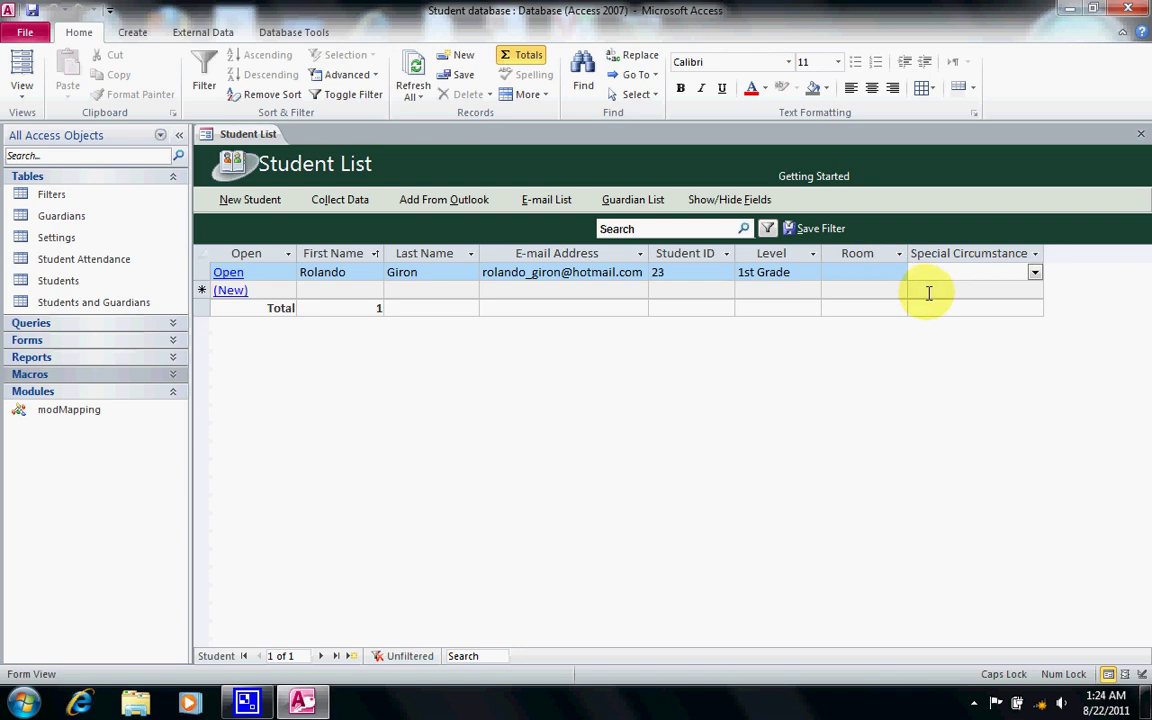
- Close the Student List form and open the Students and Student Attendance tables
left_click(883, 279)
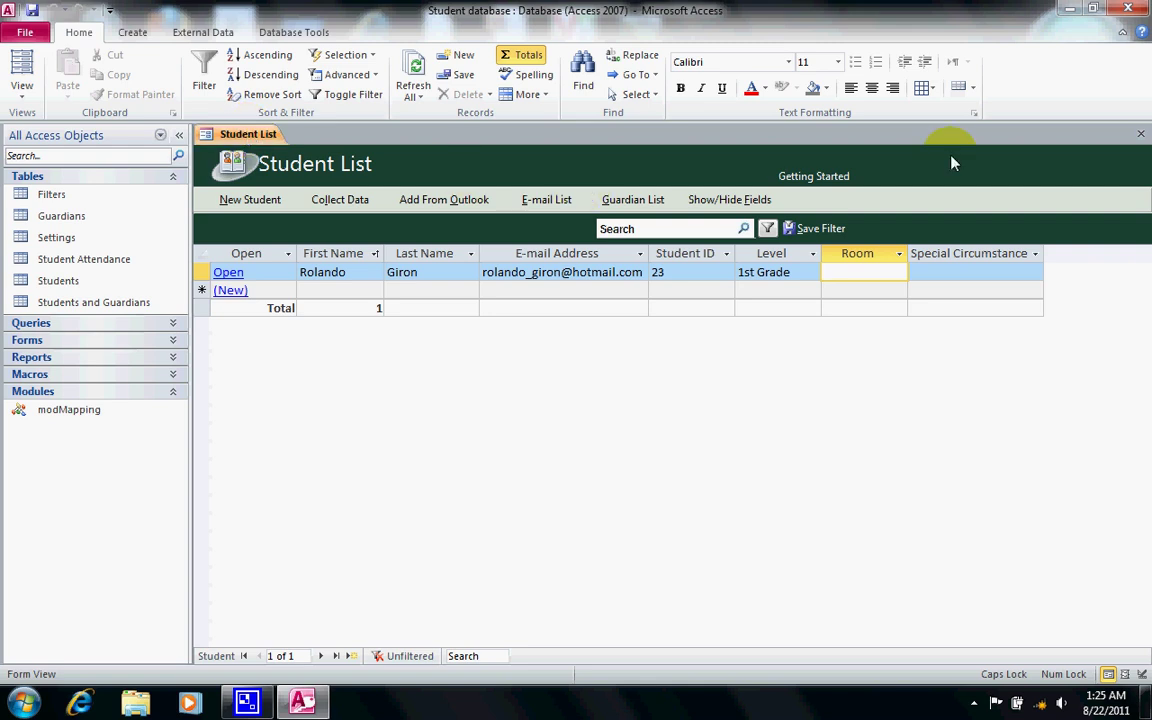
left_click(1141, 133)
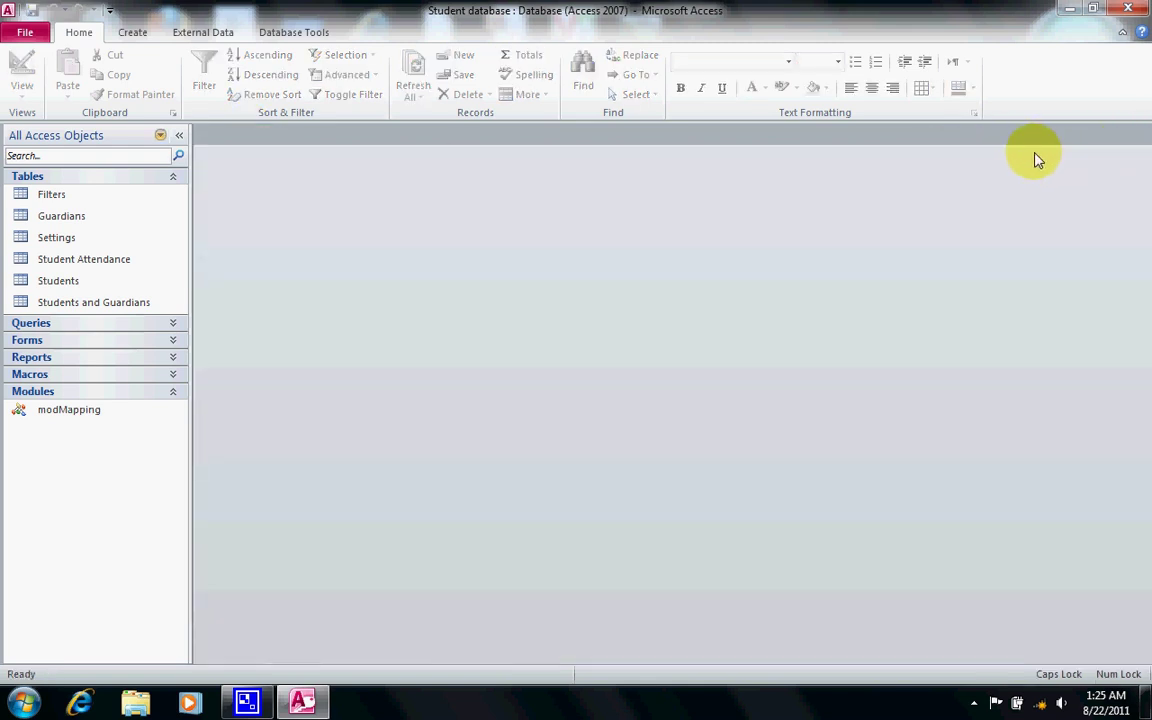
double_click(48, 283)
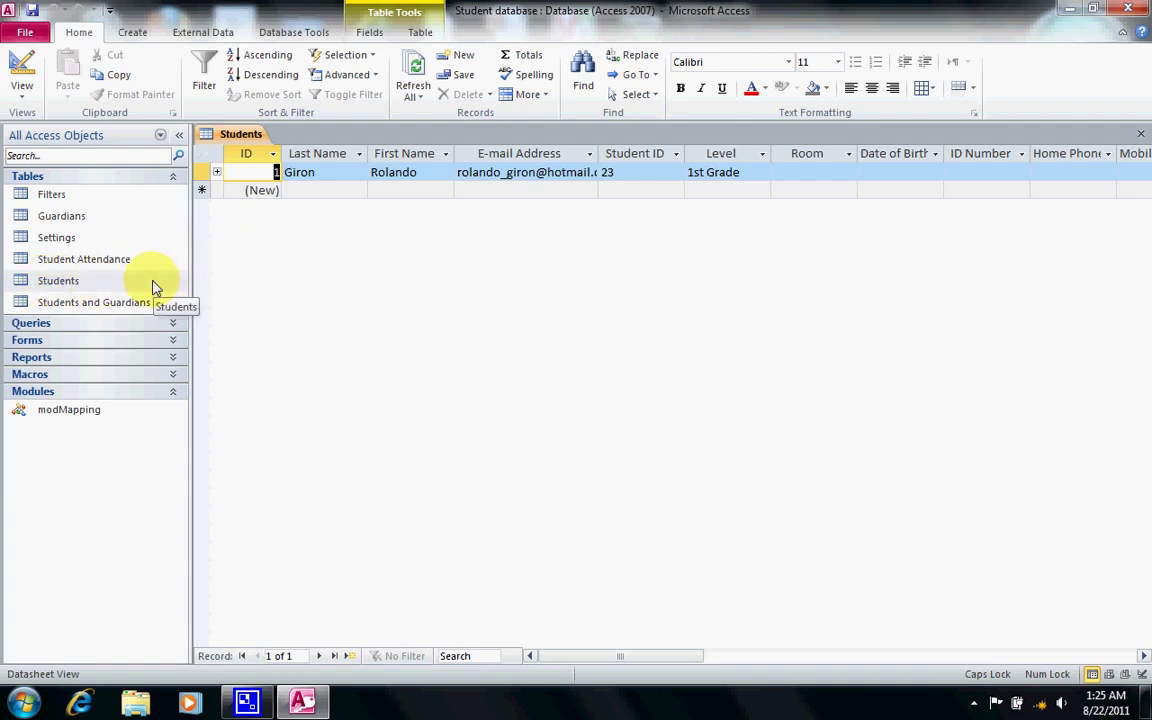
double_click(66, 264)
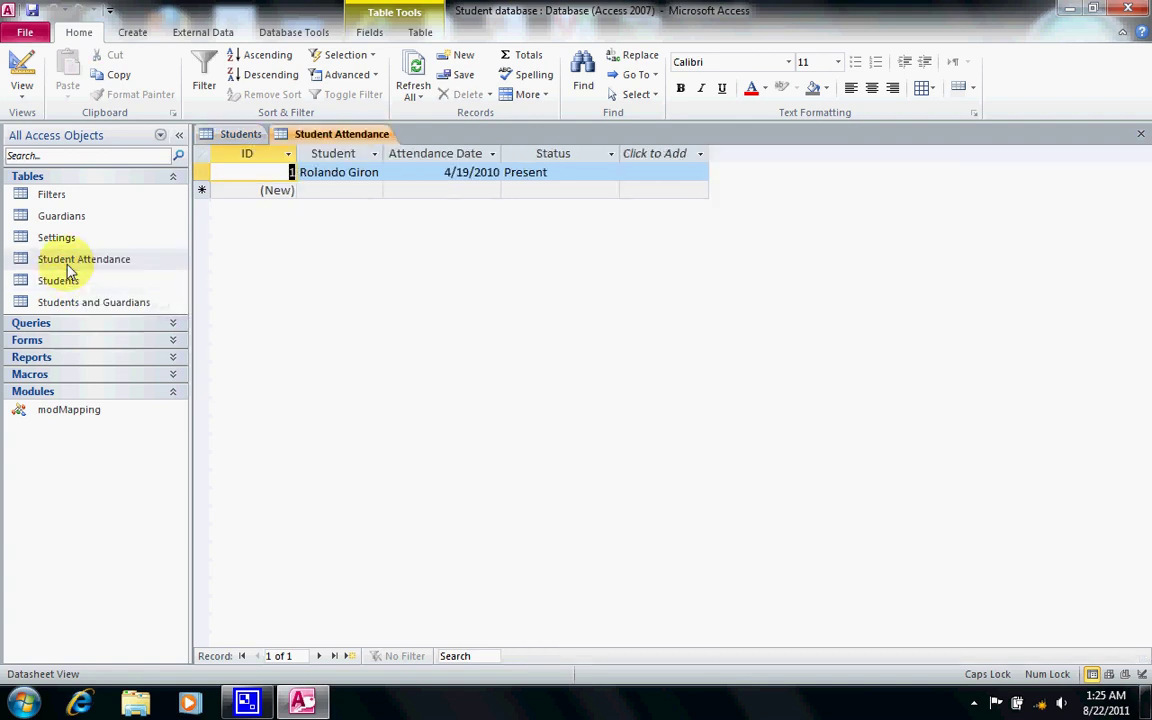
left_click(279, 140)
- Expand the Forms group and open the Student Details form to view its fields
left_click(175, 343)
left_click(175, 343)
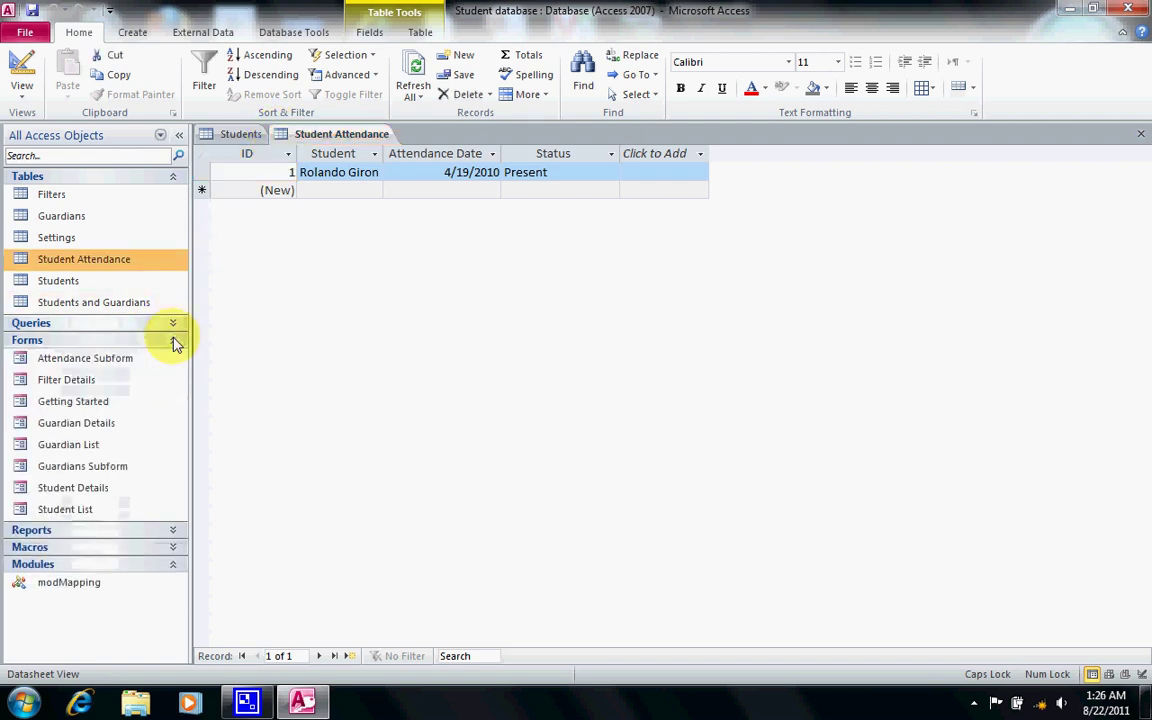
left_click(114, 490)
double_click(114, 490)
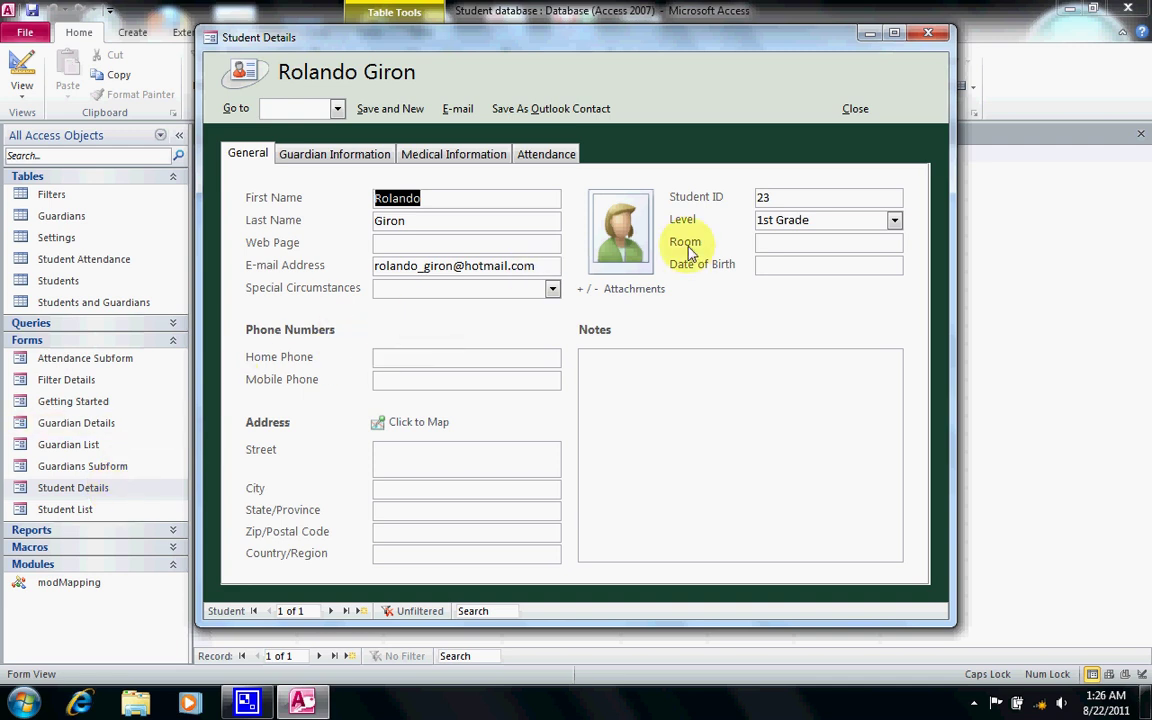
- Close the Student Details form and the Student Attendance table
left_click(946, 34)
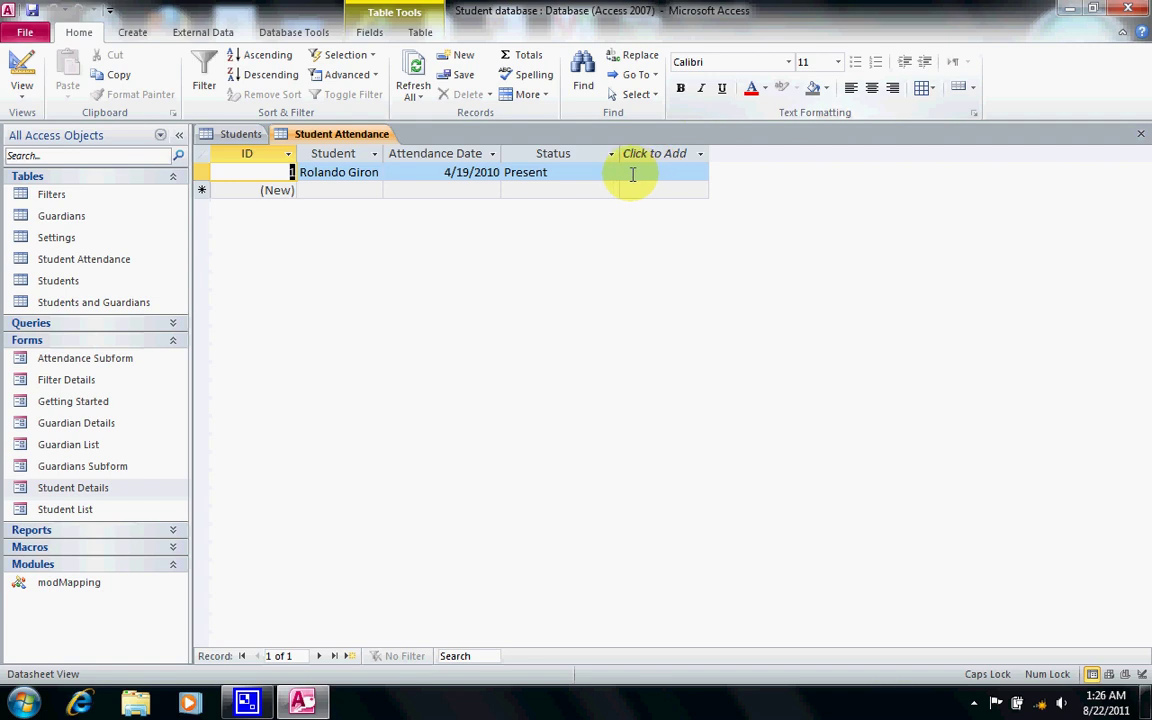
left_click(1141, 134)
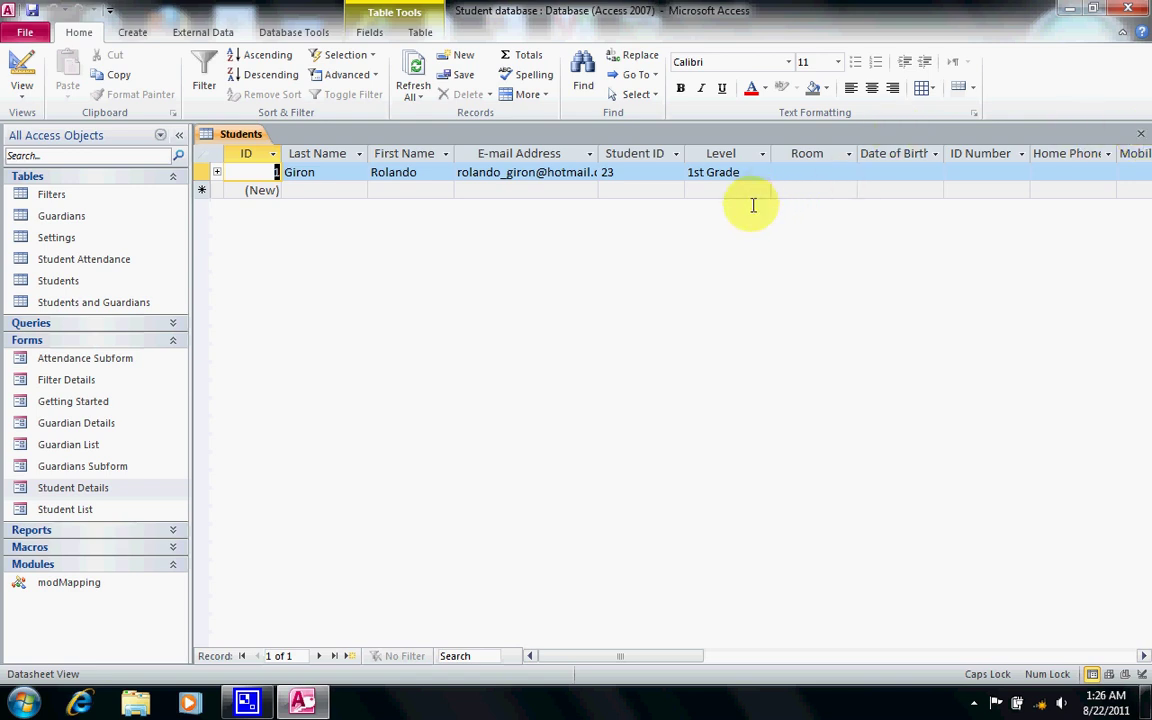
- Show the Students table in Design View, and return it to Datasheet View
left_click(22, 100)
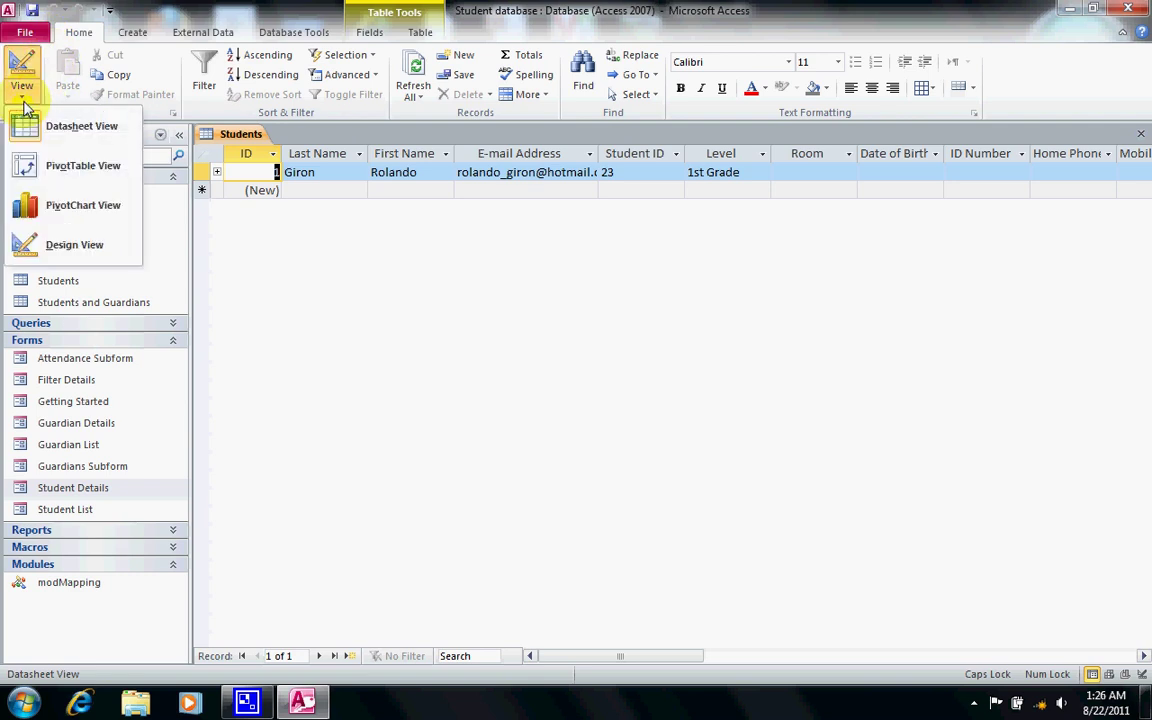
left_click(78, 252)
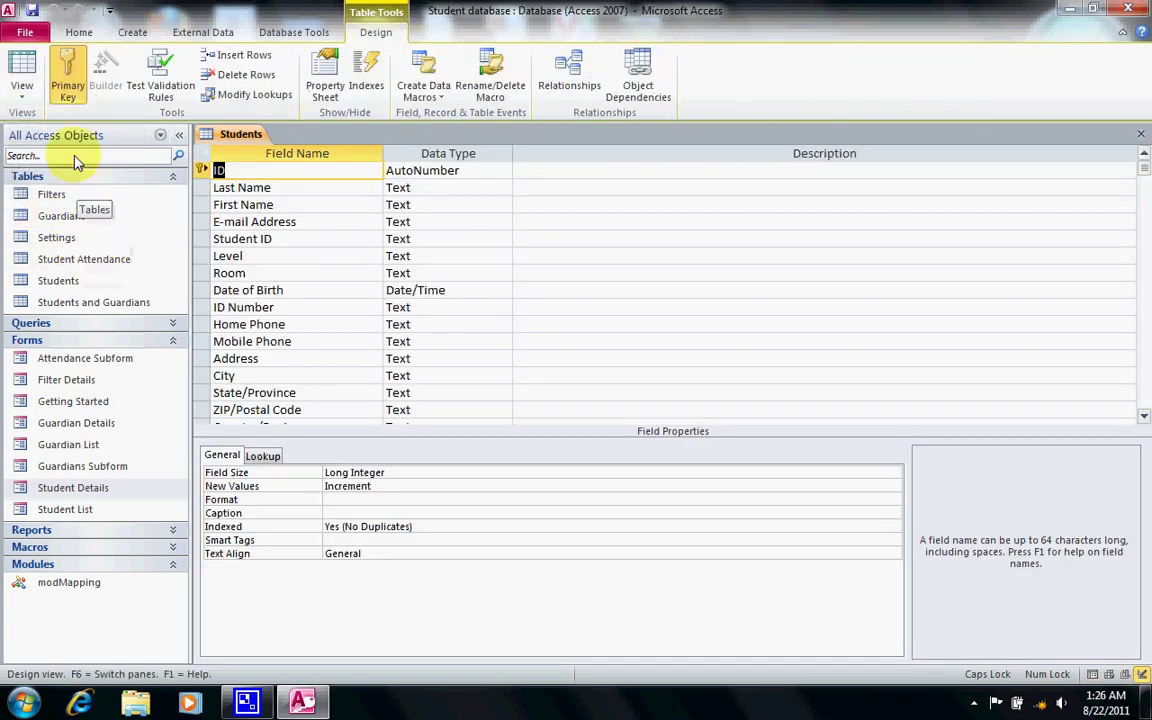
left_click(25, 97)
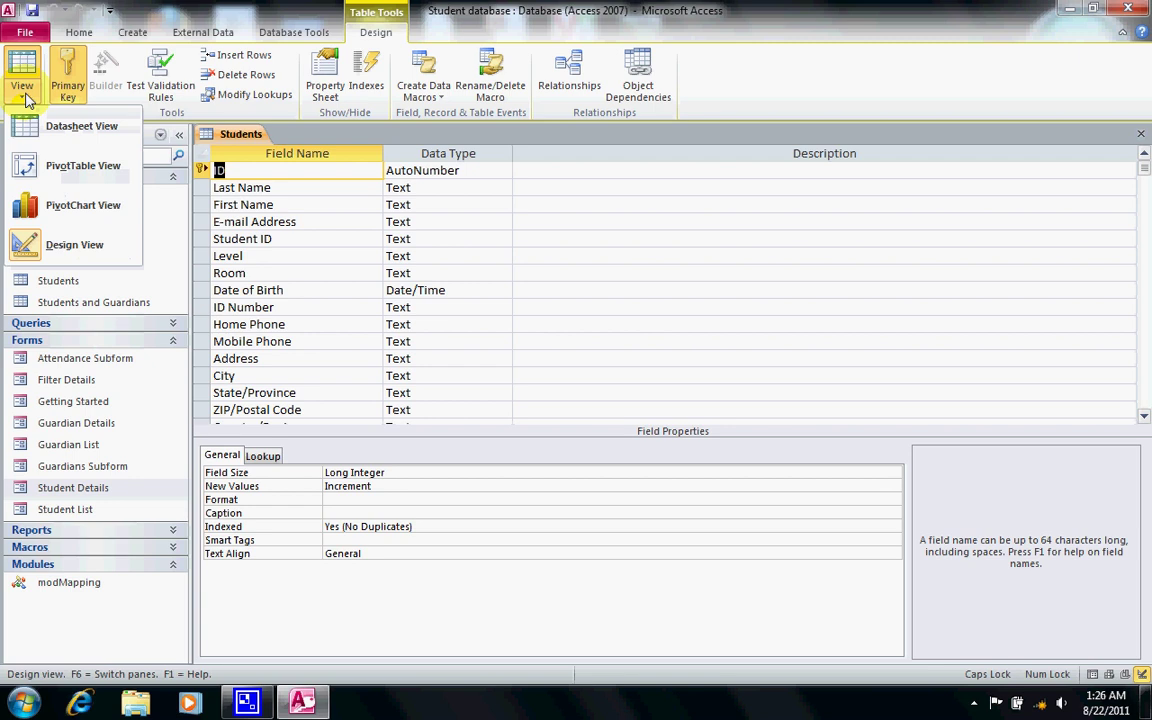
left_click(42, 125)
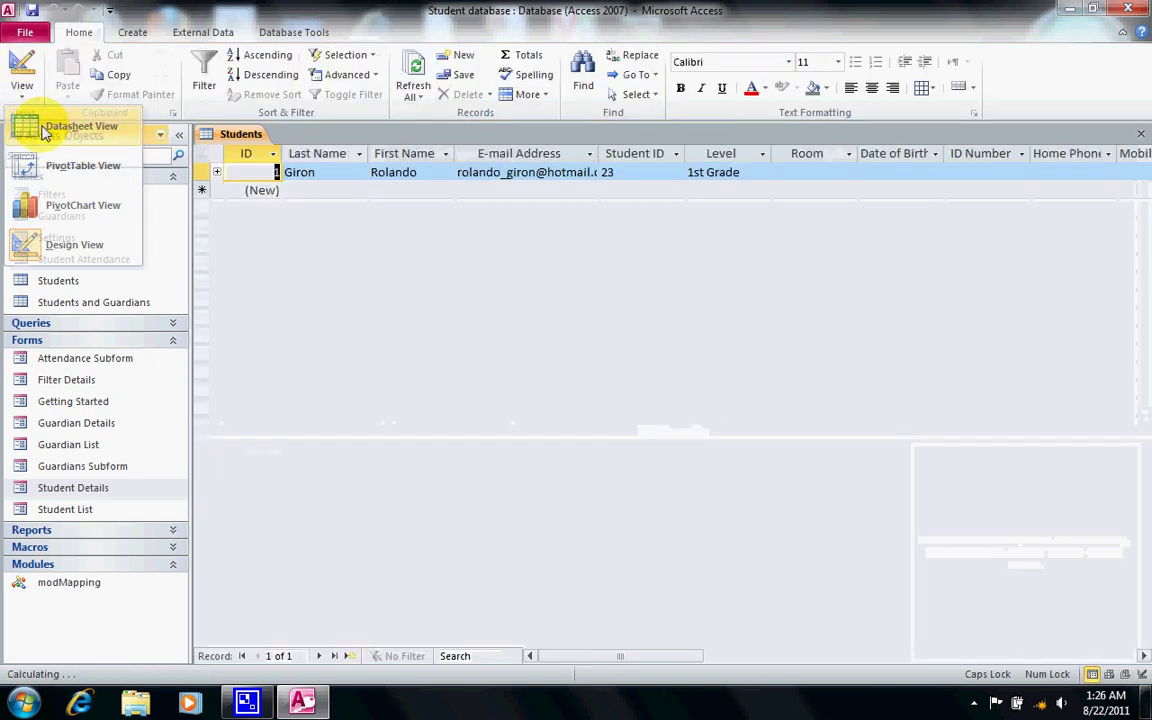
- View the Students table in PivotTable View, hide its field list and close the table
left_click(24, 100)
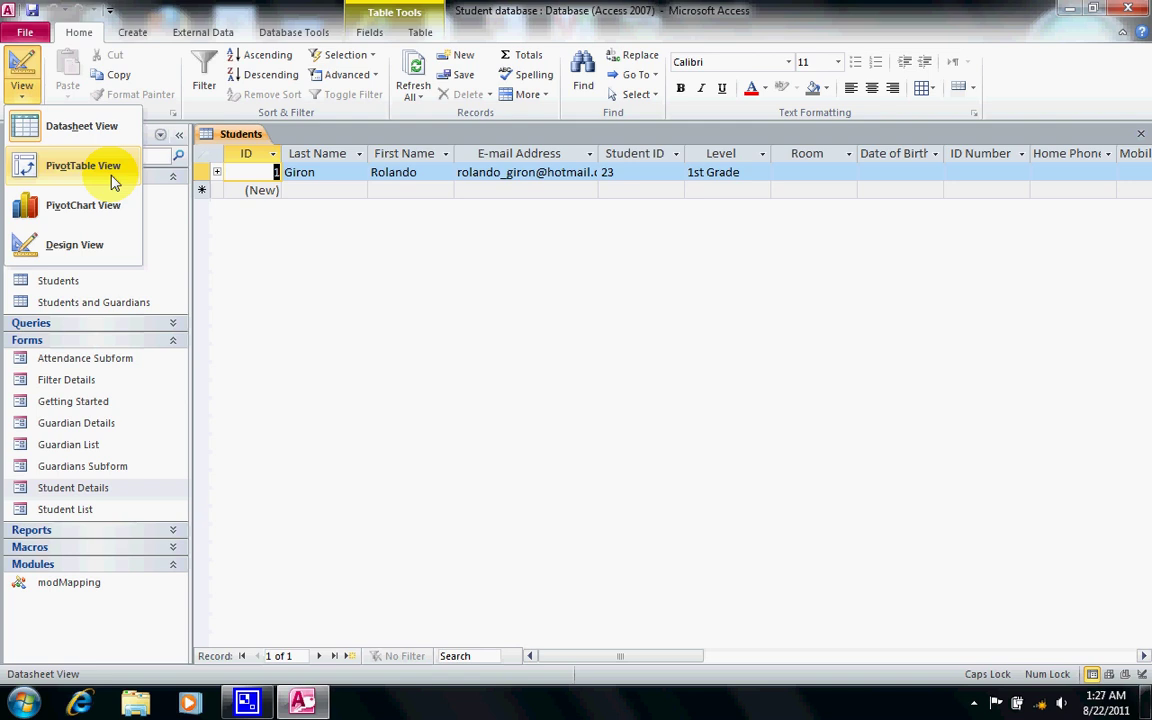
key("Escape")
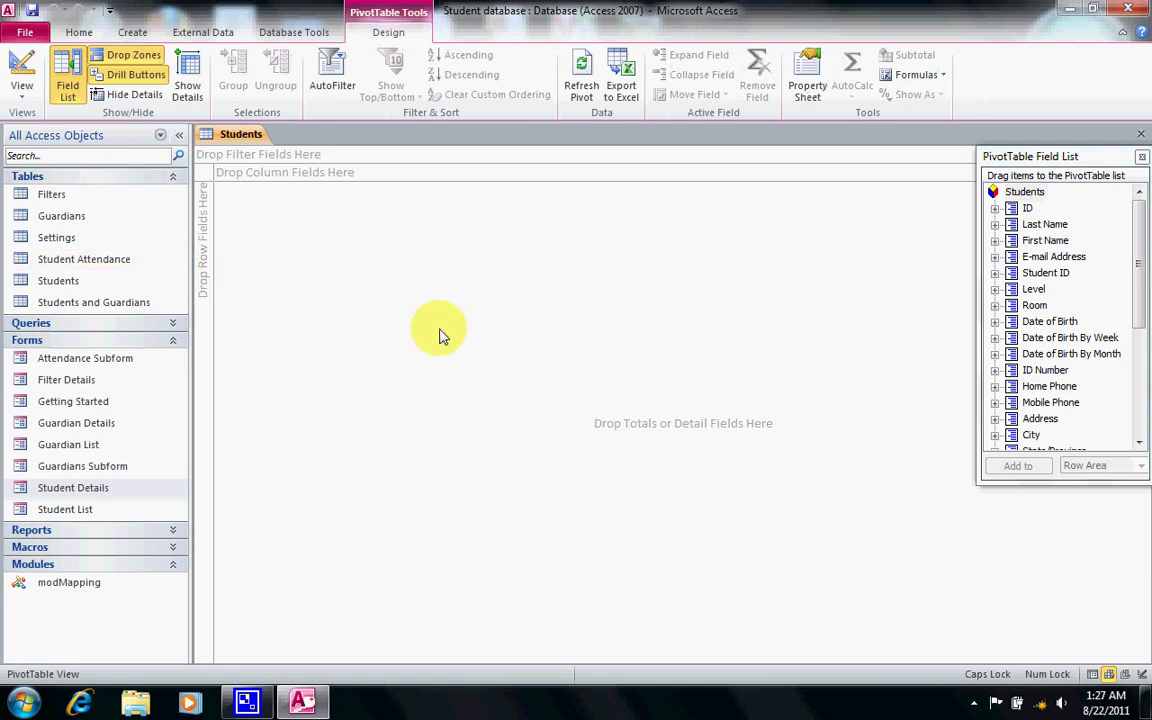
left_click(1143, 159)
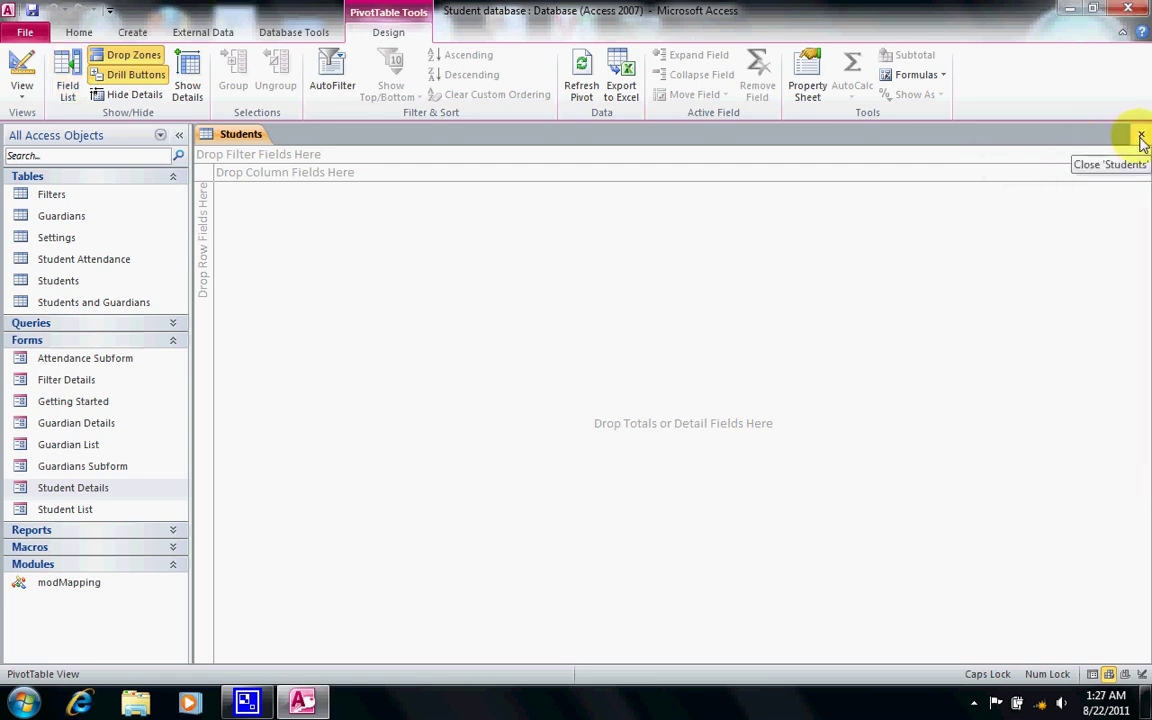
left_click(1140, 135)
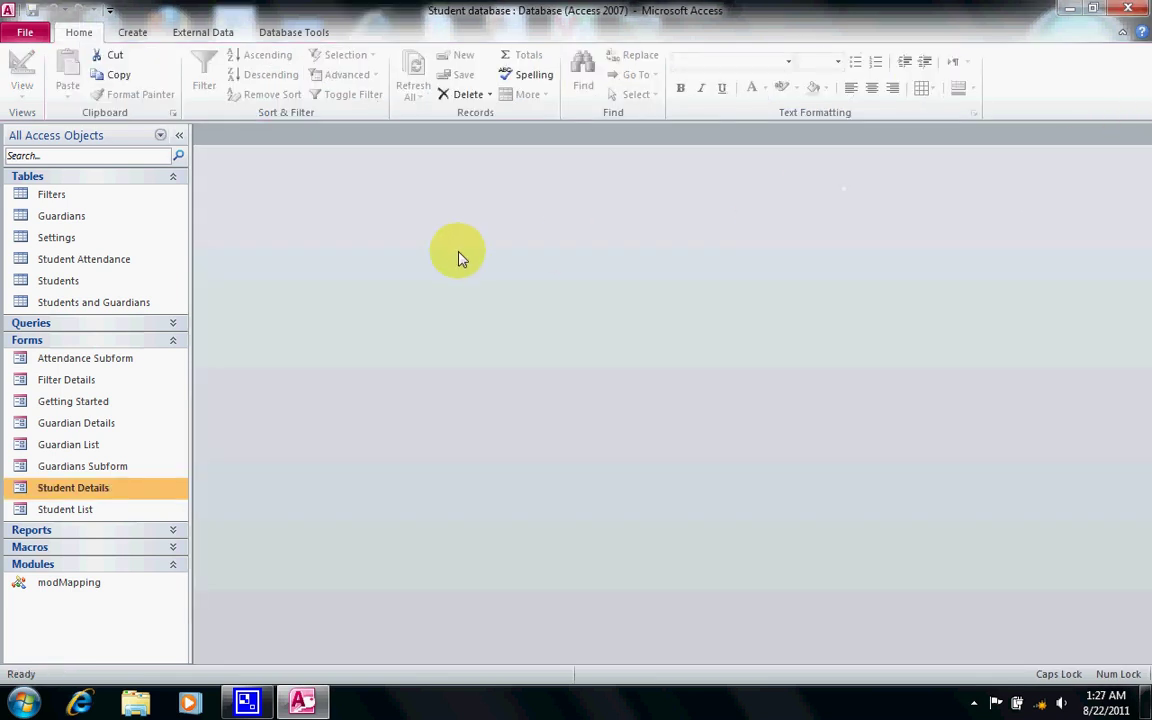
- Open the Students table in Design View and inspect the data types of the Last Name and First Name fields
double_click(49, 288)
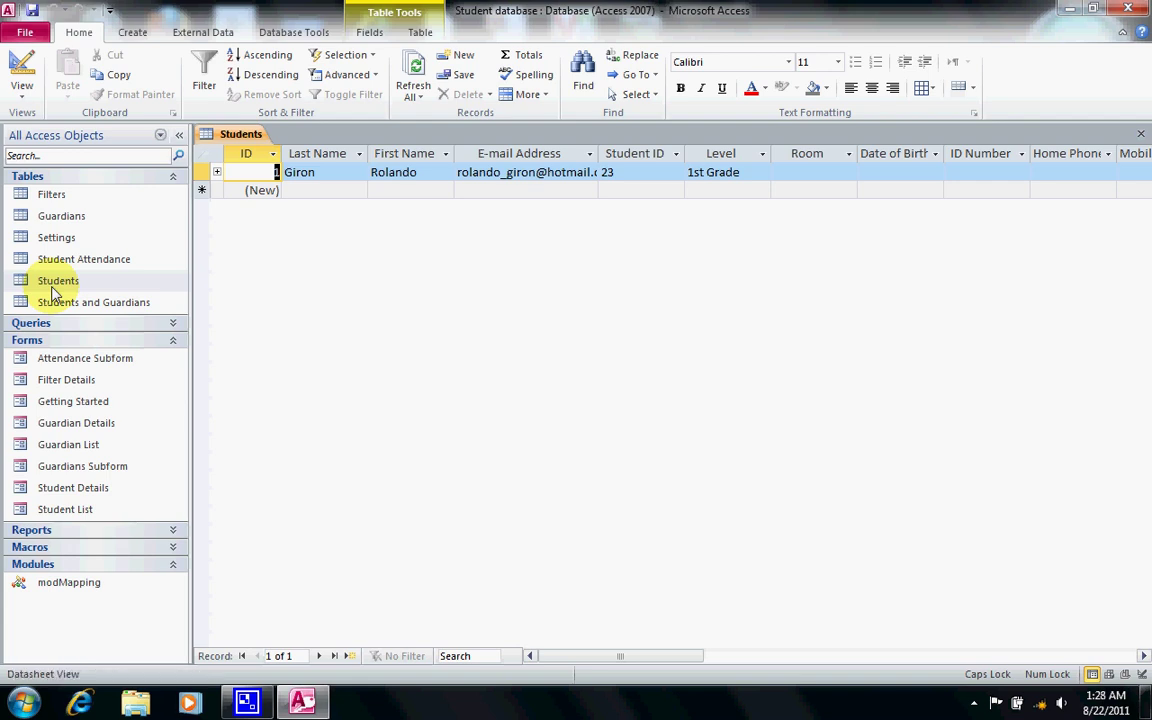
left_click(22, 86)
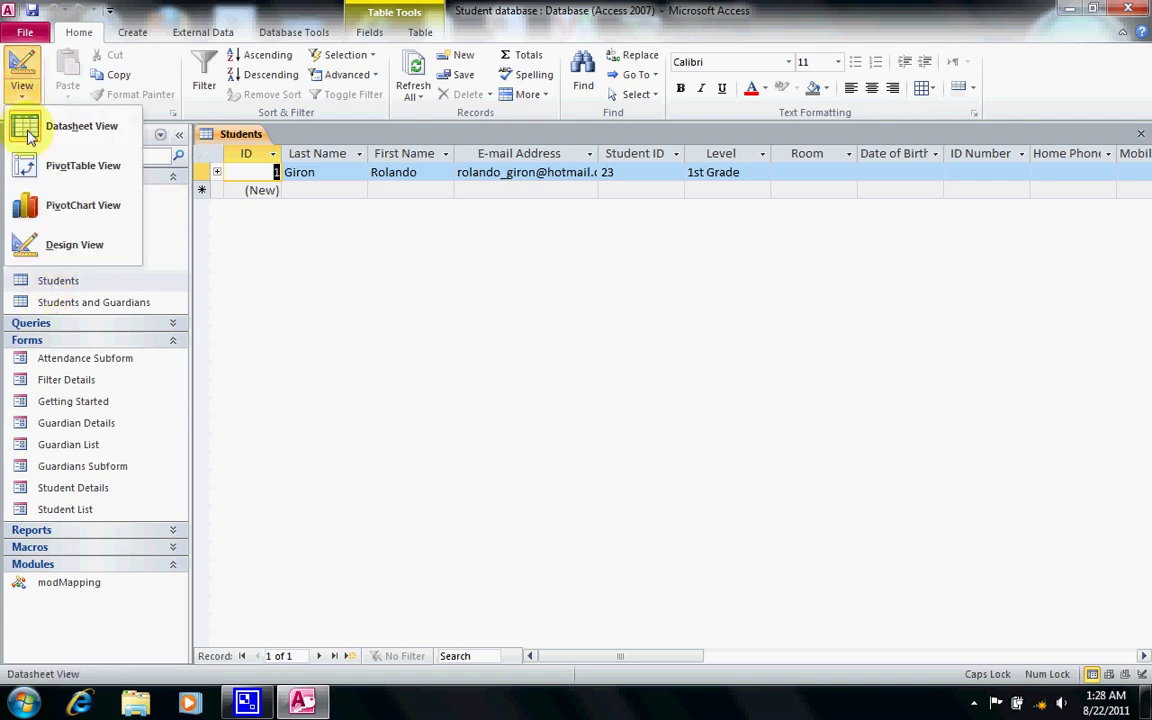
left_click(30, 244)
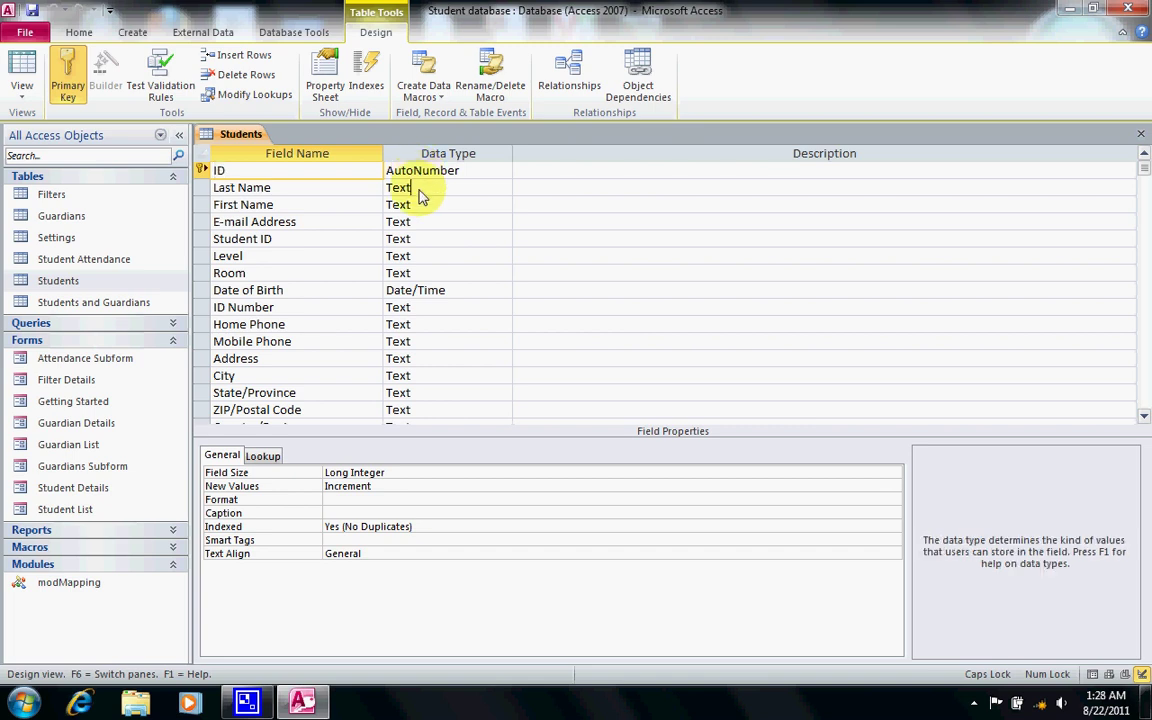
left_click(421, 188)
left_click(420, 205)
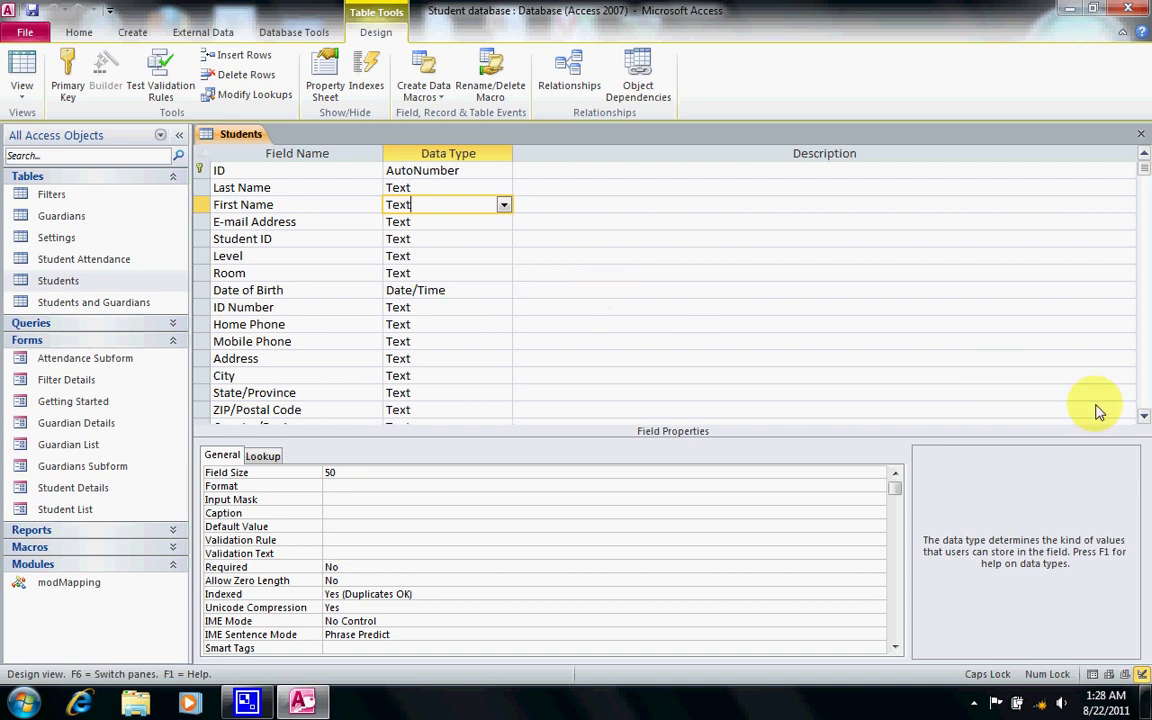
- Review the remaining Students fields in Design View and list the data type options for the Web Page field
left_click(1143, 416)
left_click(1144, 418)
left_click(1144, 418)
left_click(1144, 418)
left_click(1144, 418)
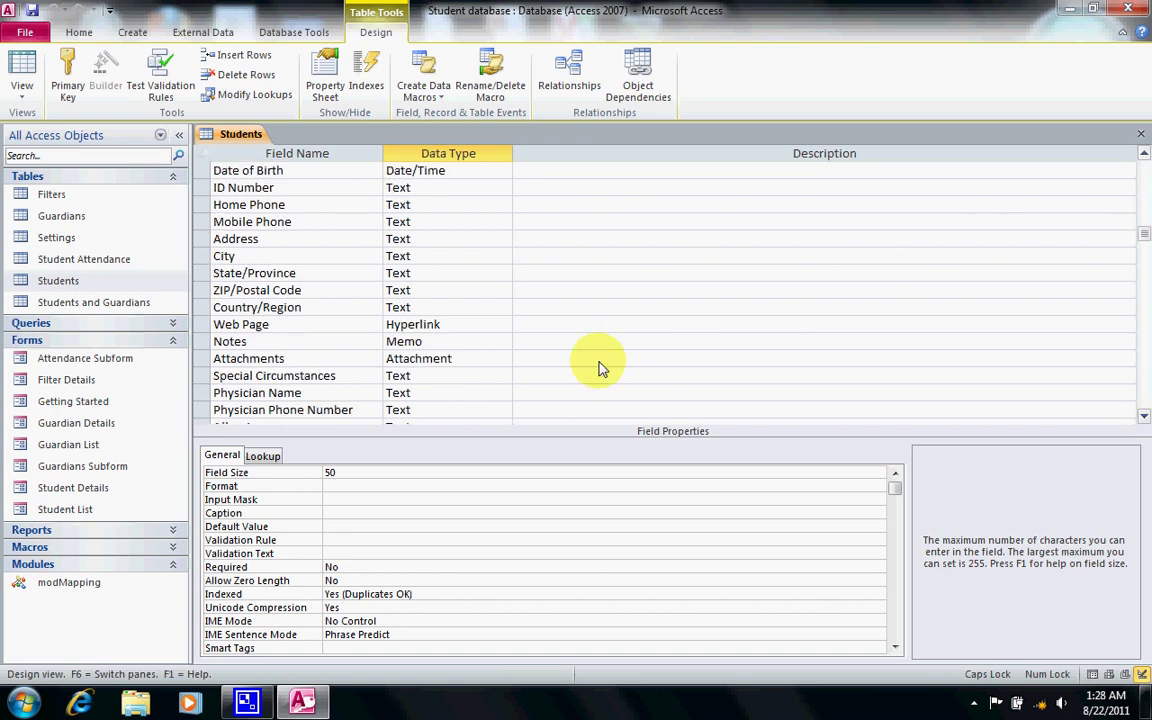
left_click(503, 325)
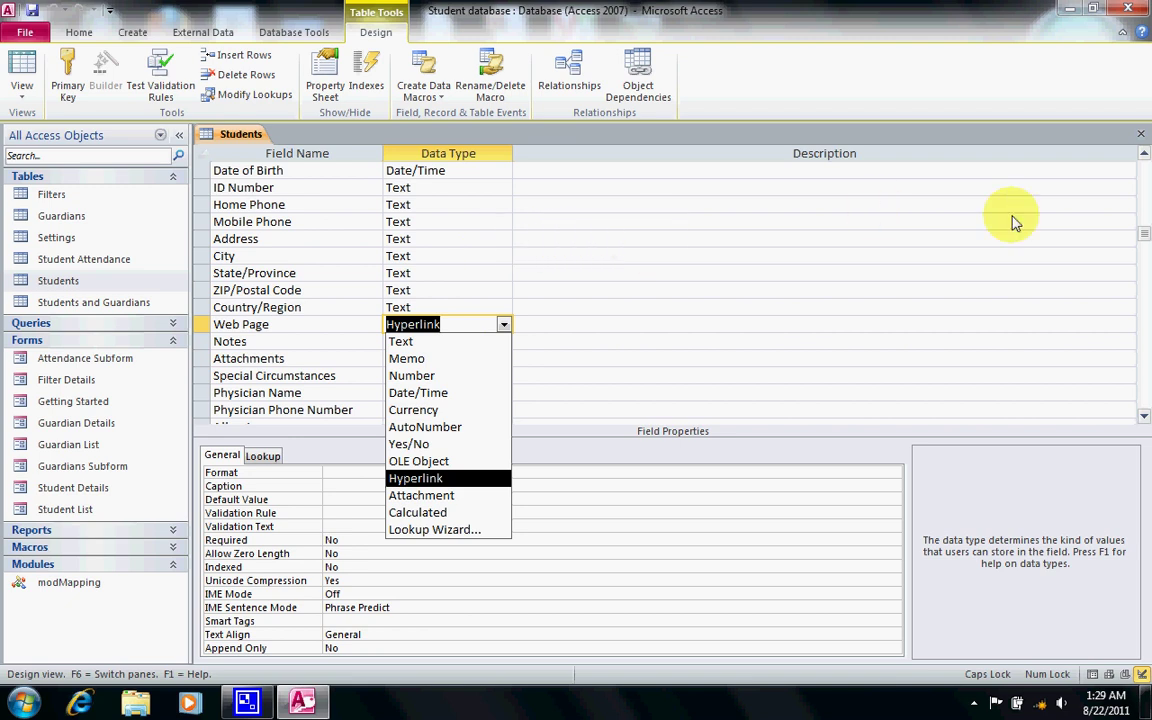
- Return to the ID field and list its available data type options
left_click(1145, 155)
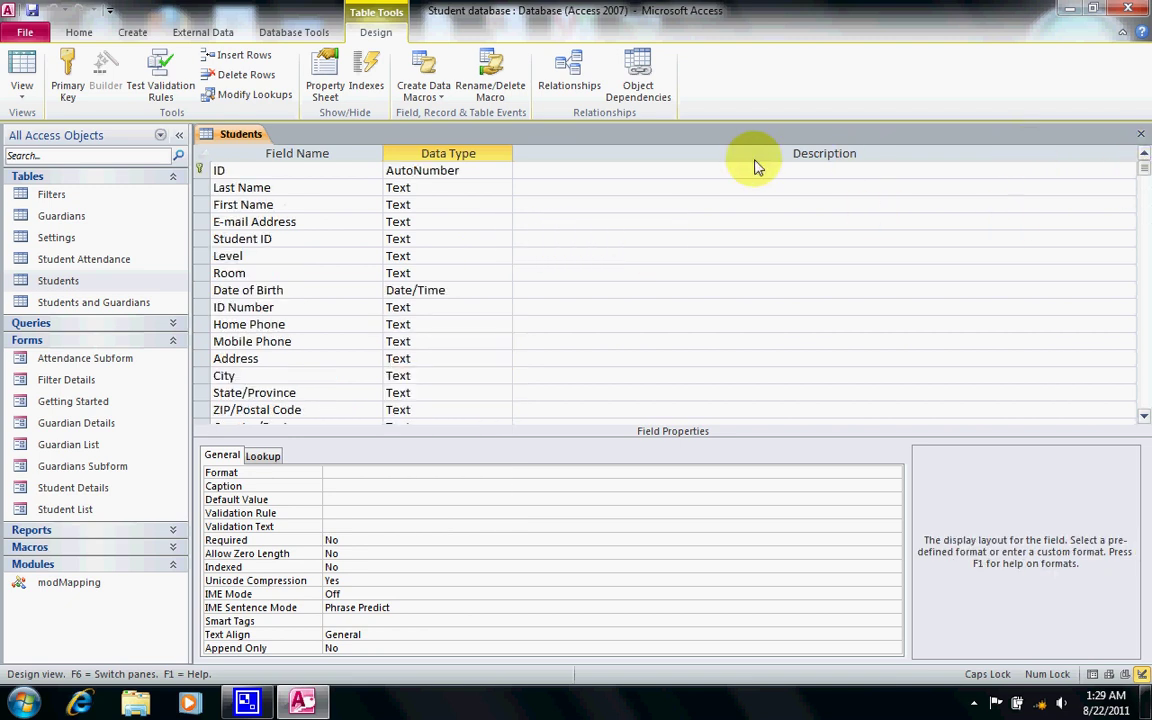
left_click(422, 173)
left_click(504, 171)
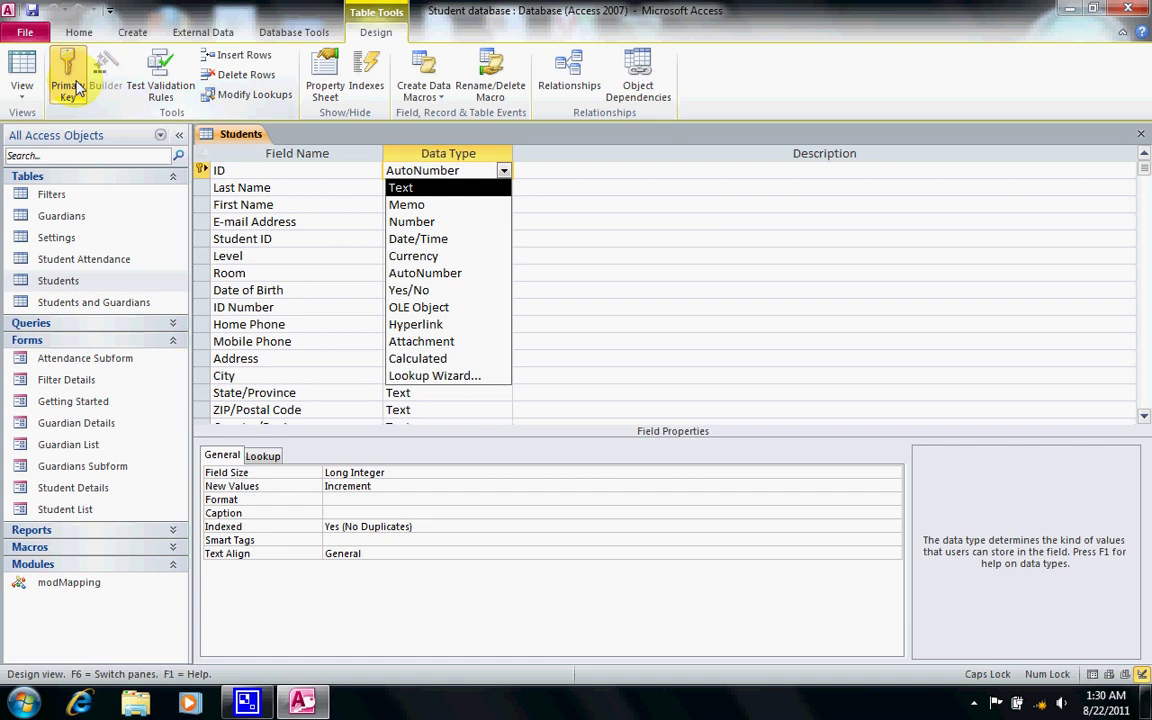
- Examine the field size and other general properties of the Last Name field
left_click(252, 189)
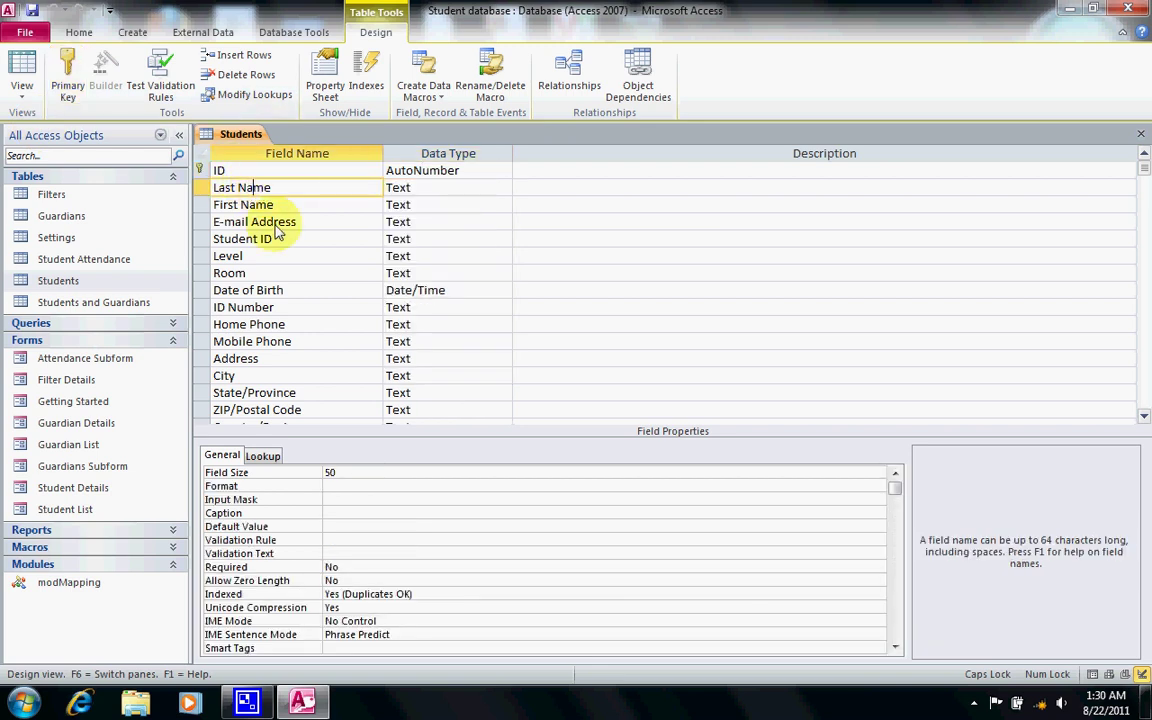
left_click(342, 473)
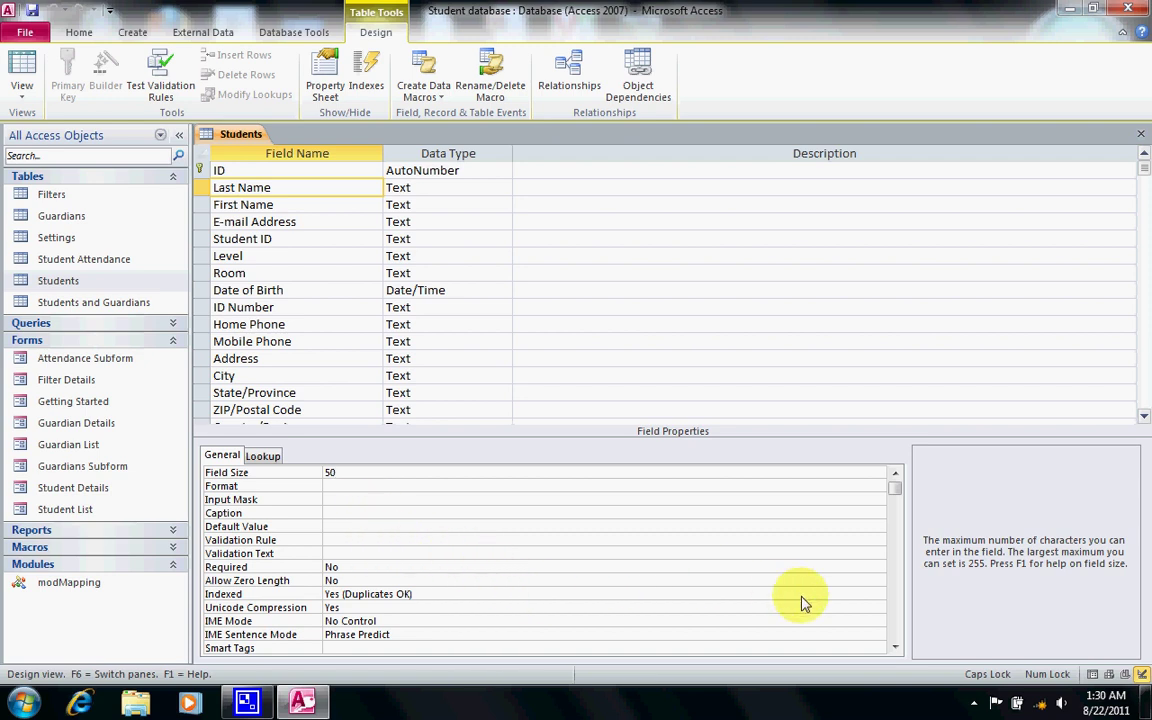
left_click(895, 647)
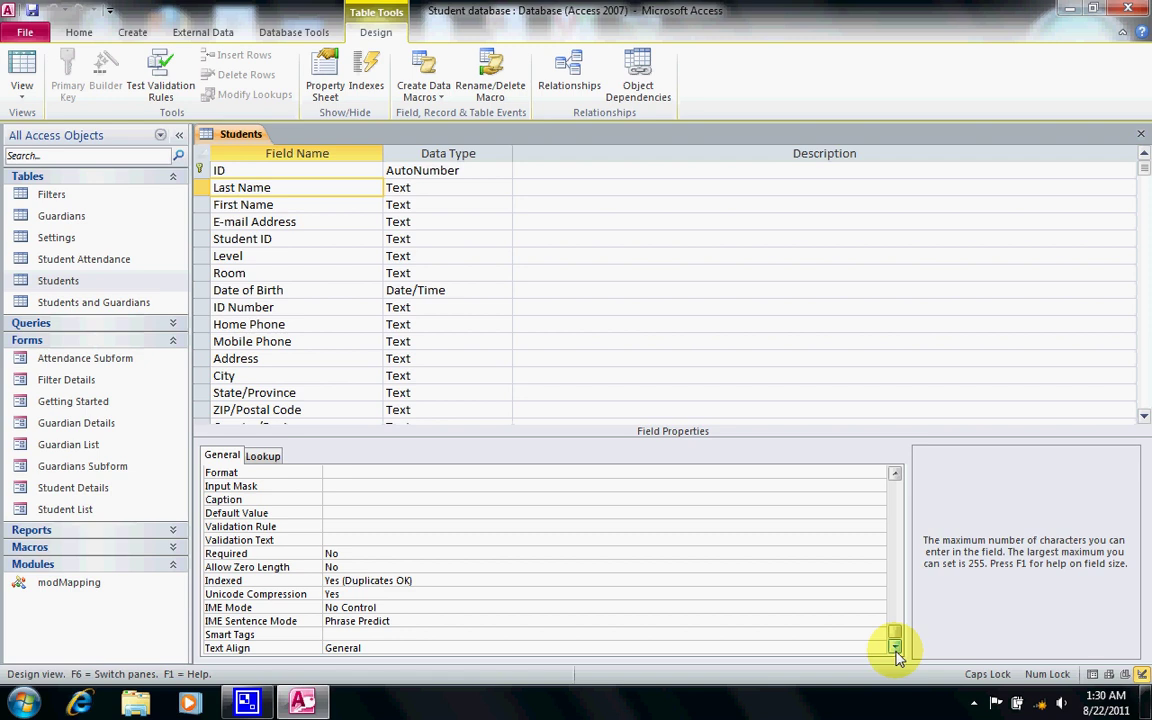
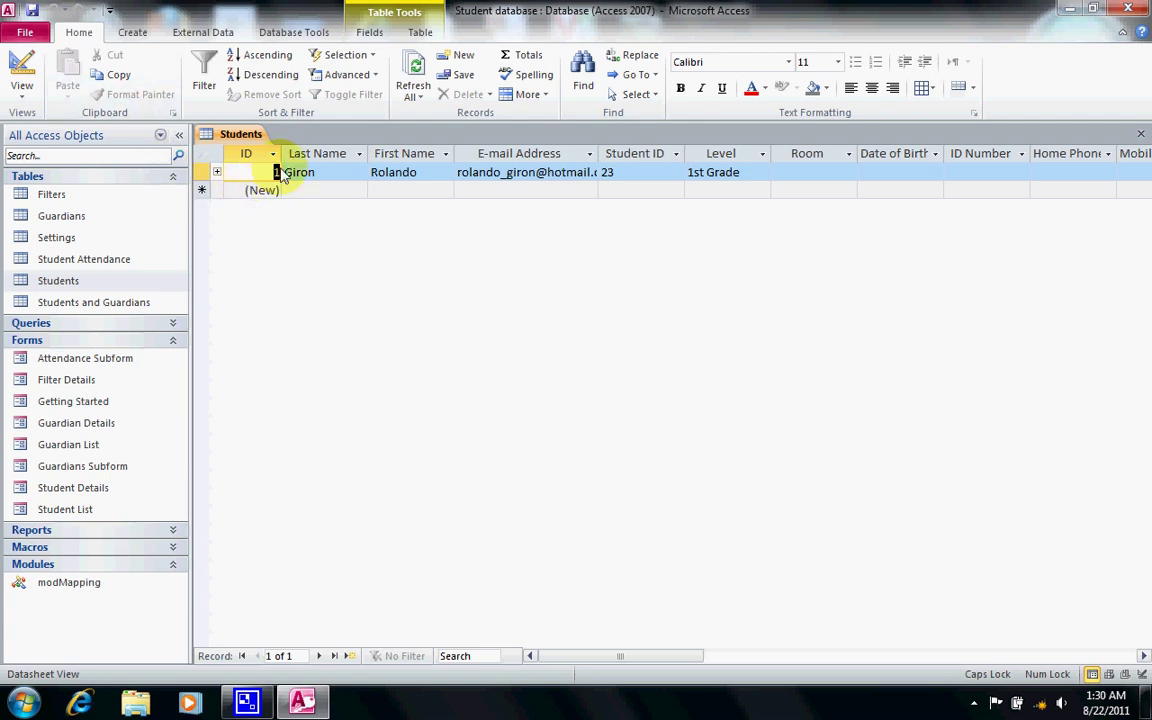
- In Datasheet View, expand and collapse the first student's related records, and inspect that record's Last Name and First Name fields
left_click(216, 173)
left_click(217, 173)
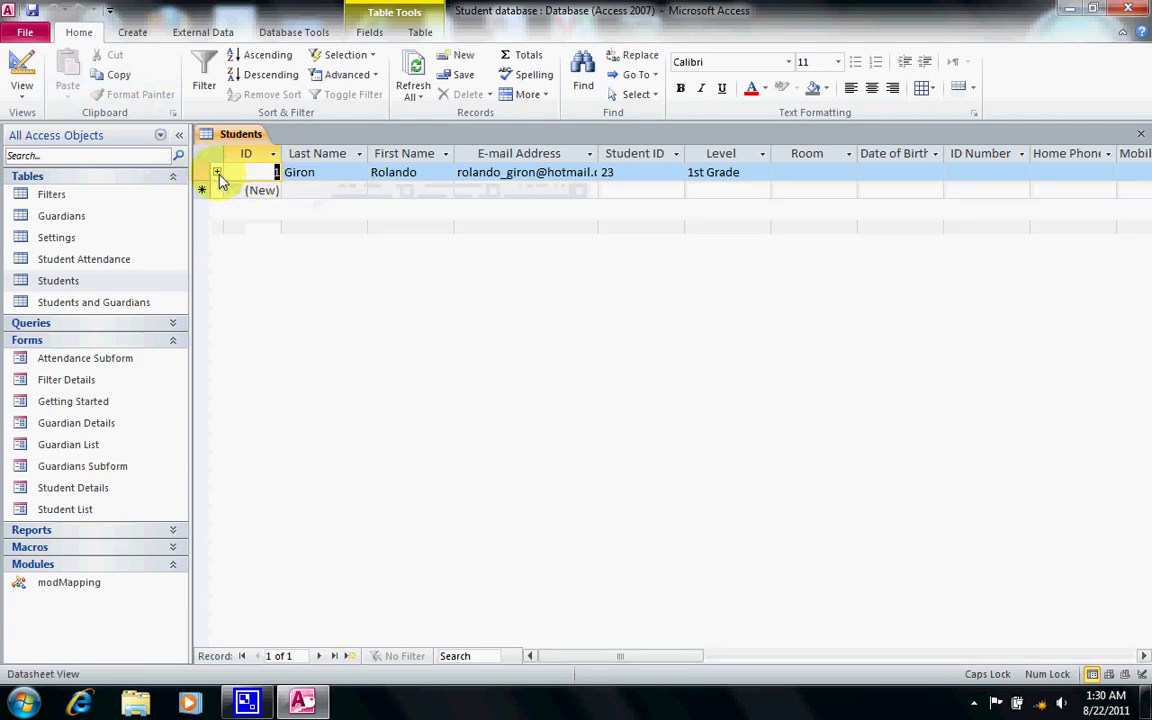
left_click(326, 175)
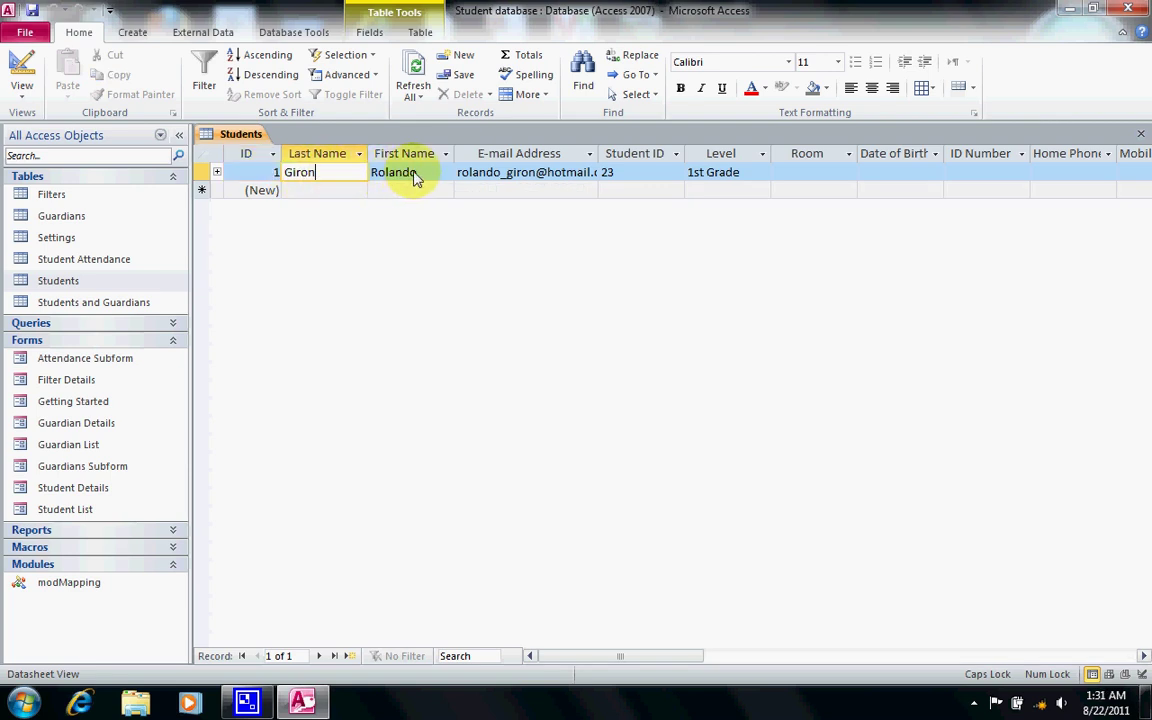
left_click(417, 178)
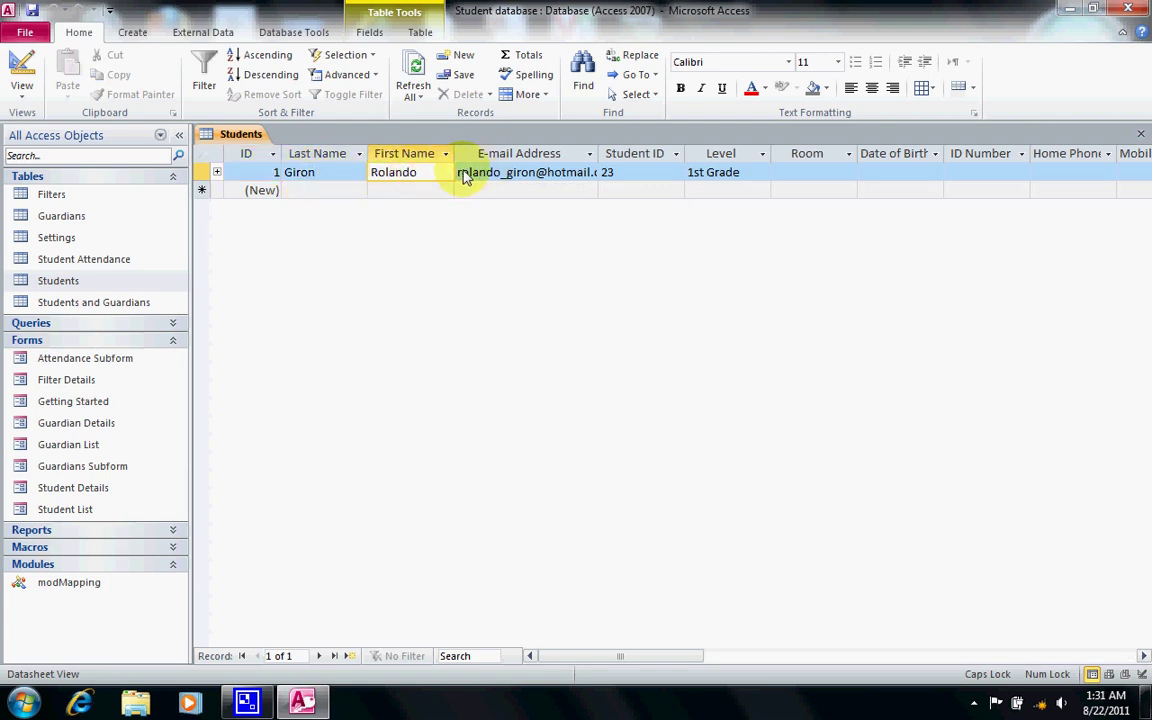
- Add a new record to the Students table with the student's last name and first name
left_click(297, 193)
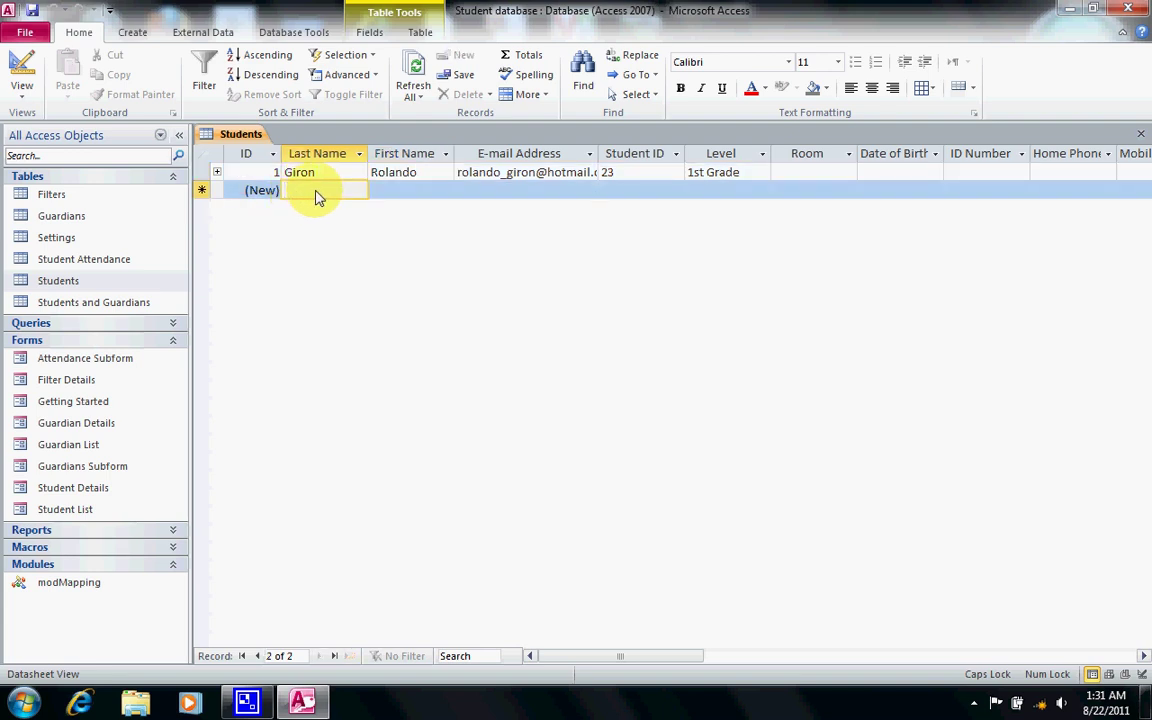
type("d")
key("BackSpace")
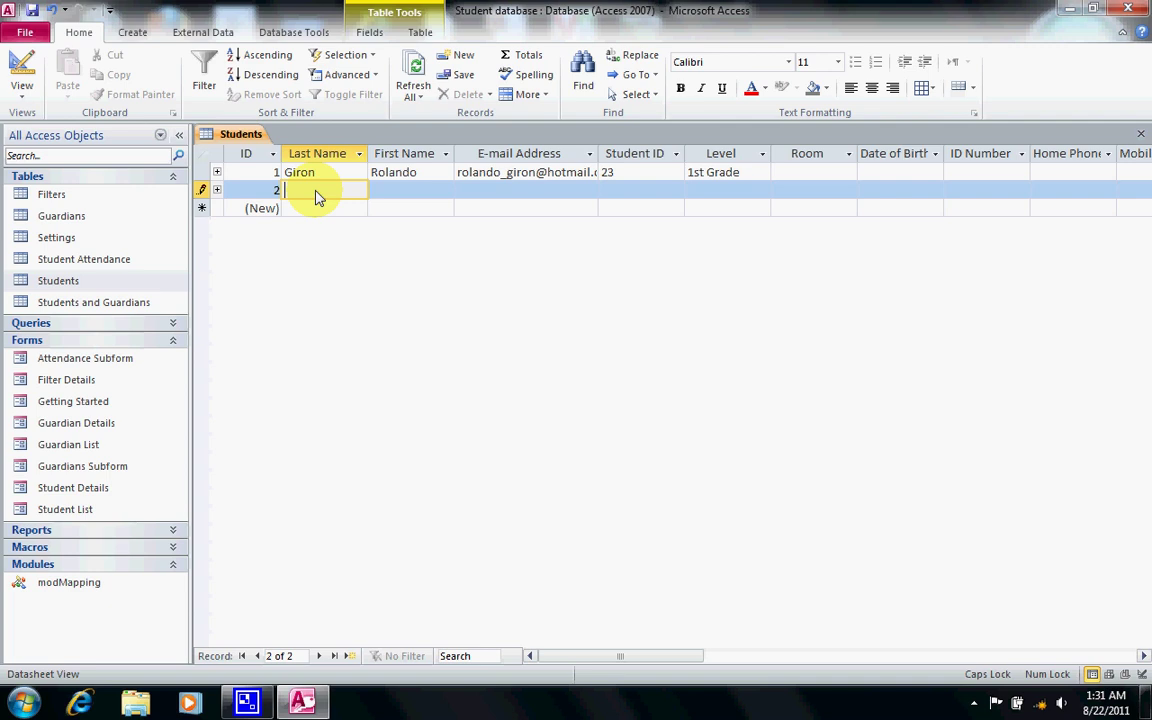
type("dOE")
key("BackSpace")
key("BackSpace")
key("BackSpace")
type("D")
key("Caps_Lock")
type("oe")
key("Tab")
type("John")
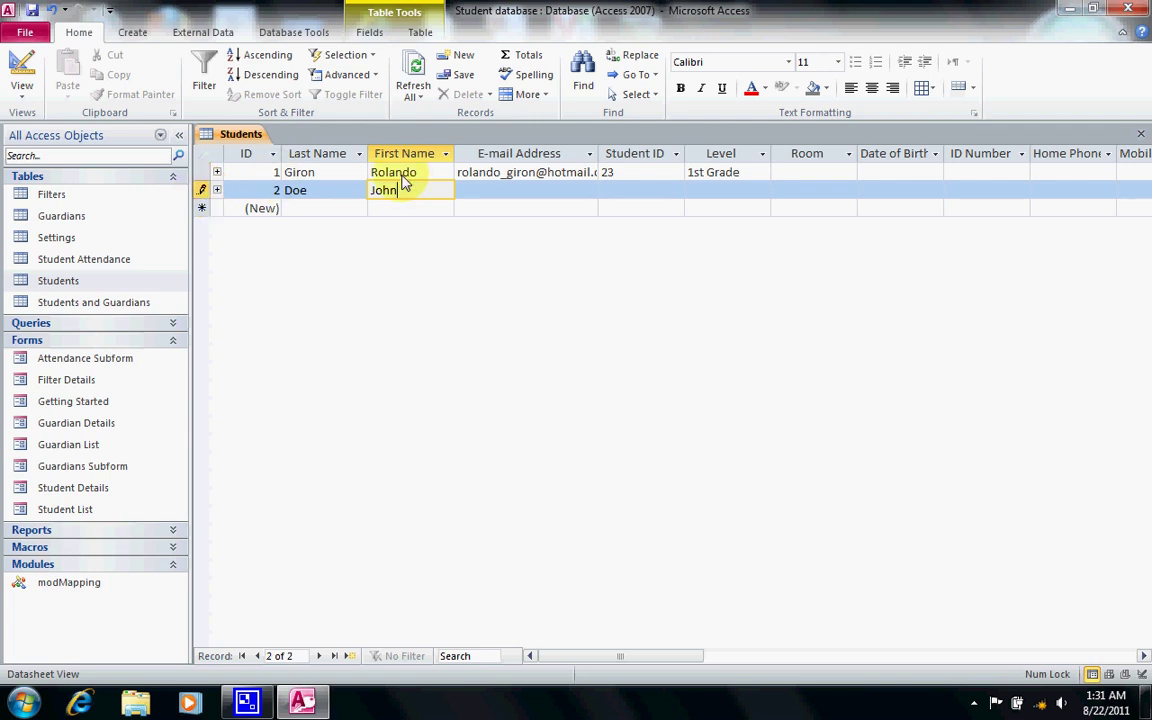
- Enter the new student's e-mail address, skip the Student ID and Level fields, and save the record by leaving it
left_click(487, 198)
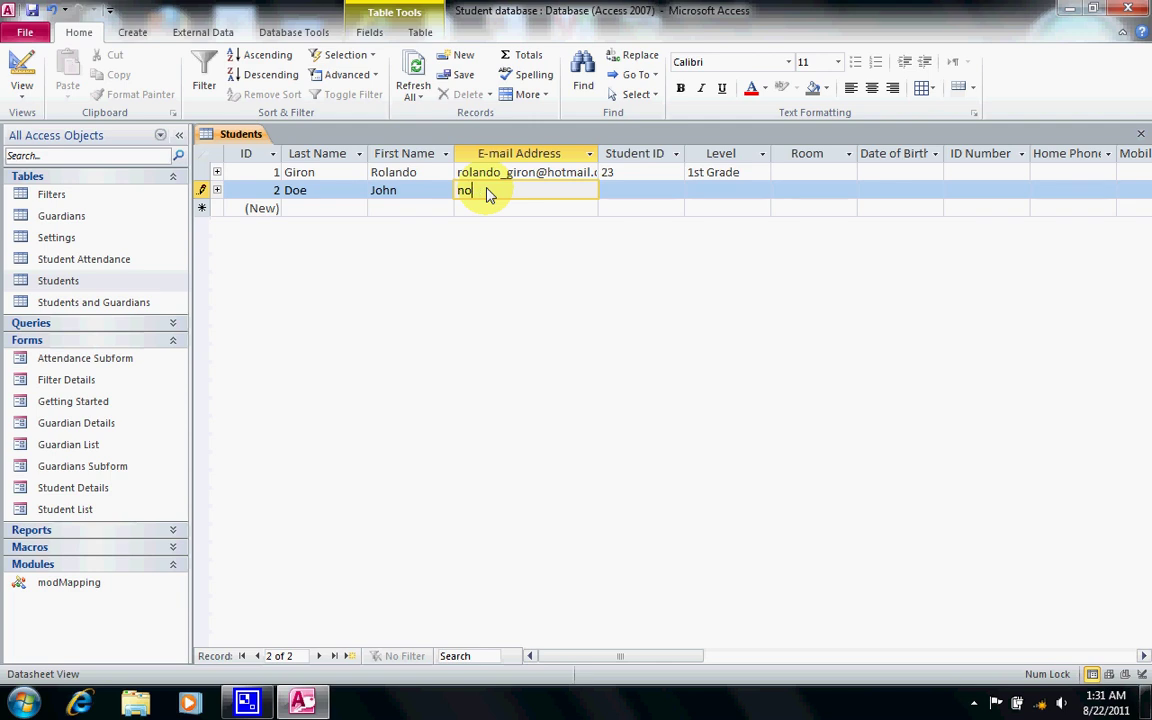
type("body@nowhere.com")
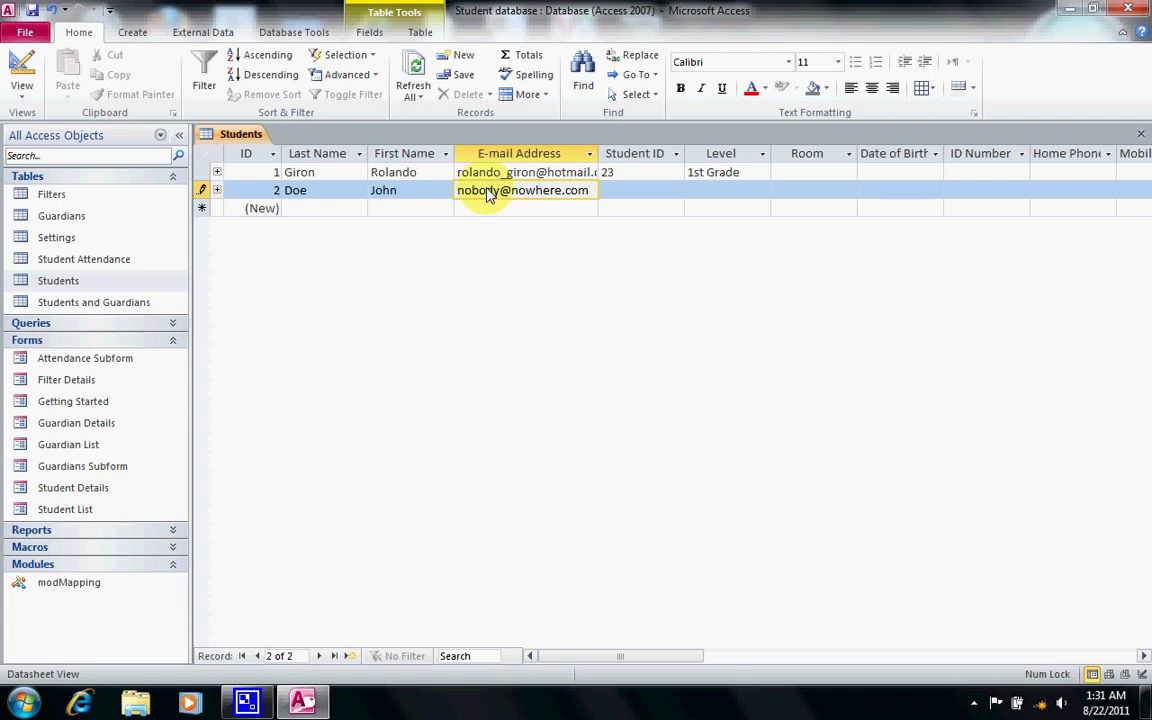
key("Tab")
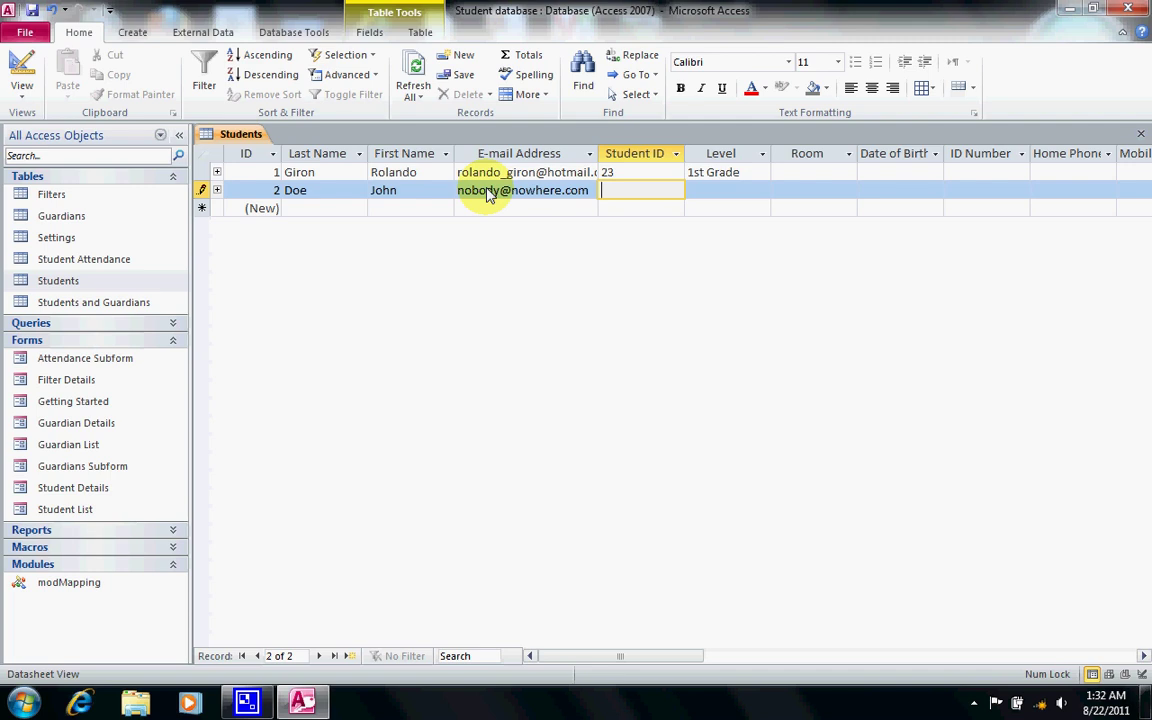
key("Tab")
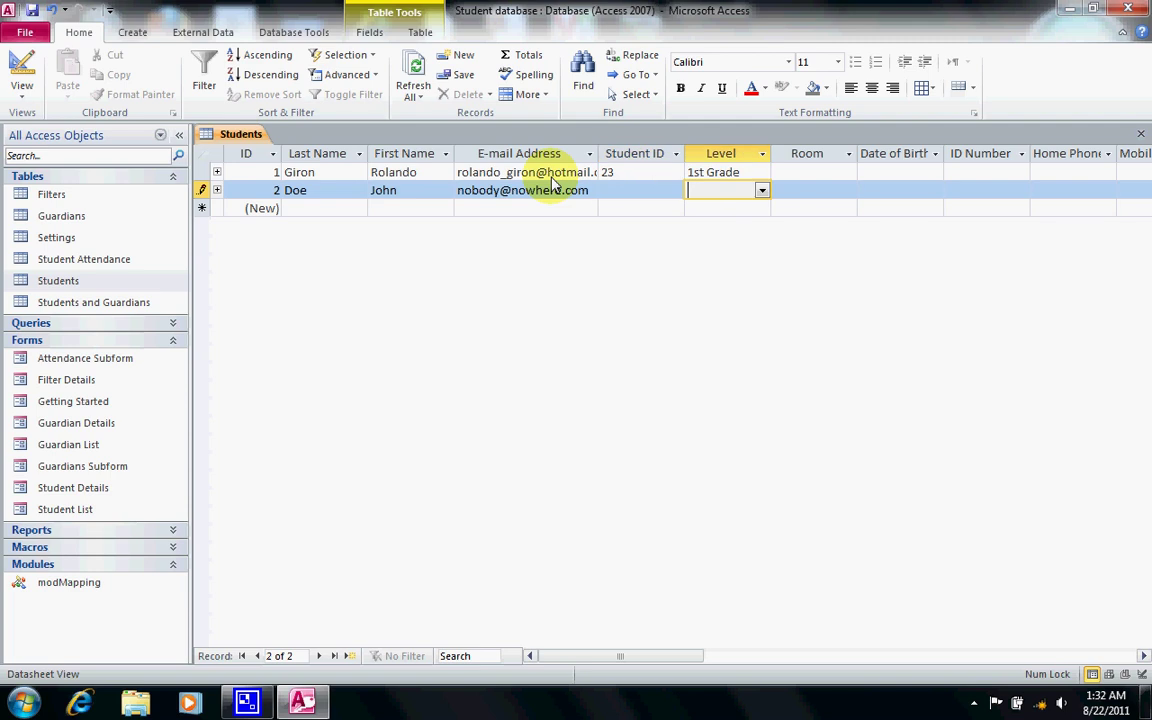
left_click(569, 211)
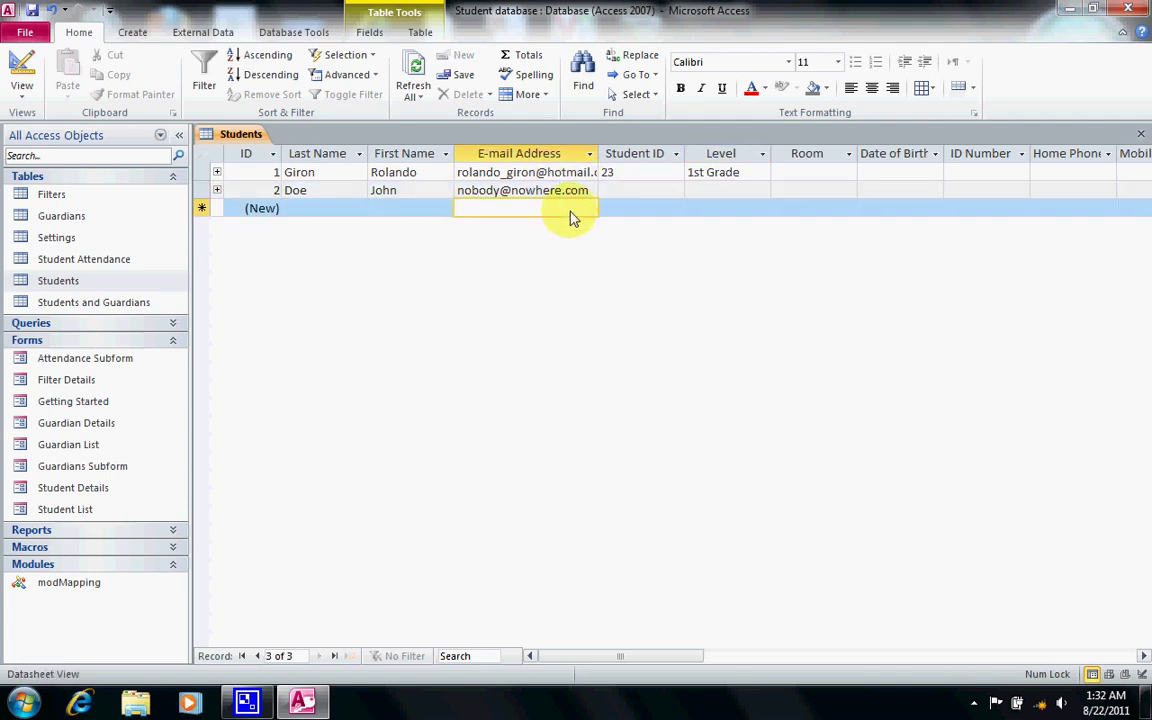
- Move between the two student records to check the current record position and filter status
left_click(586, 193)
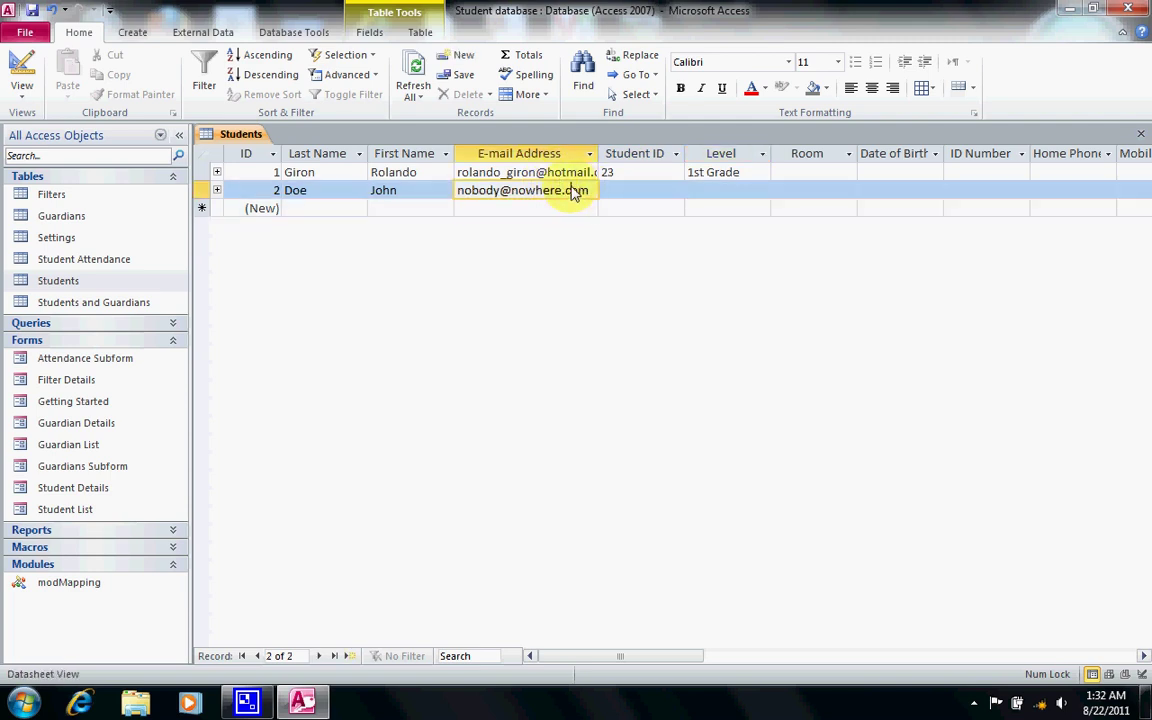
left_click(576, 172)
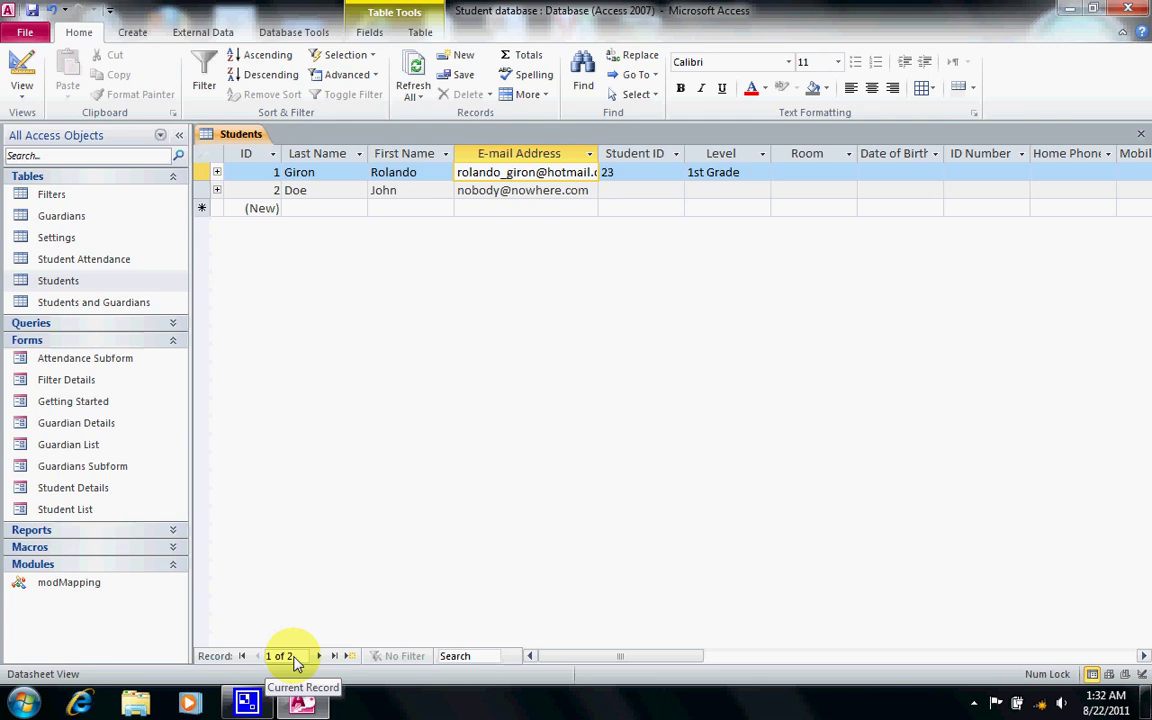
left_click(314, 194)
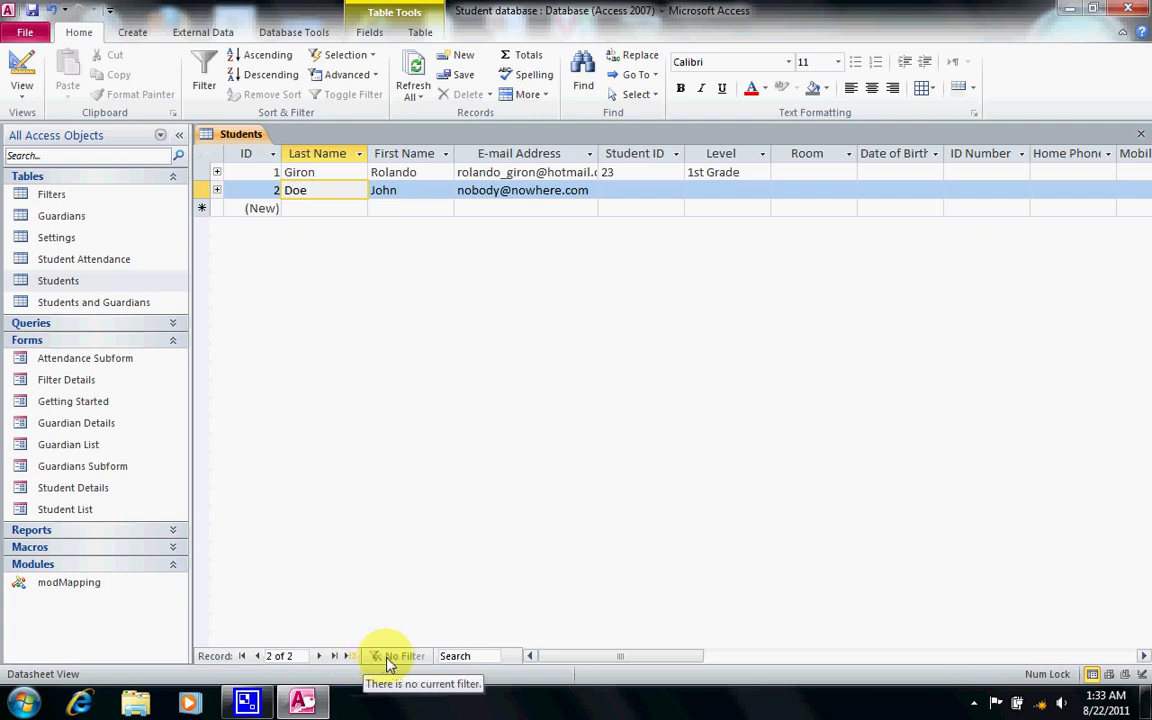
- Search the Students table's records for "Grade"
left_click(480, 658)
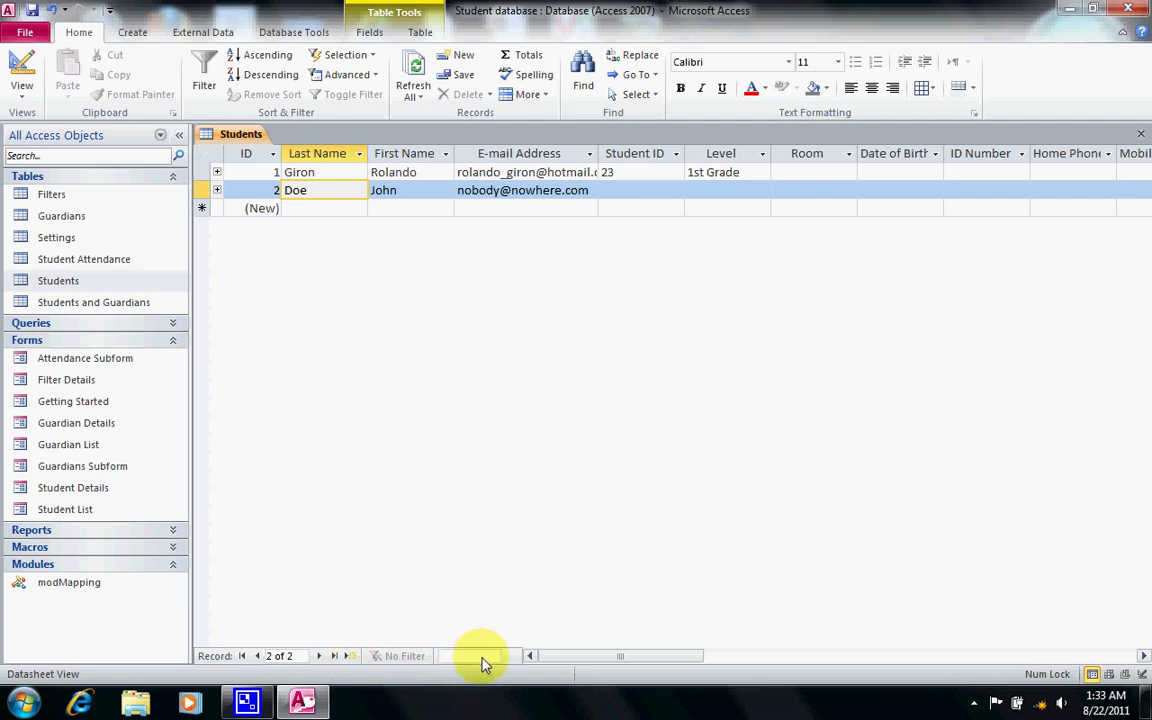
type("G")
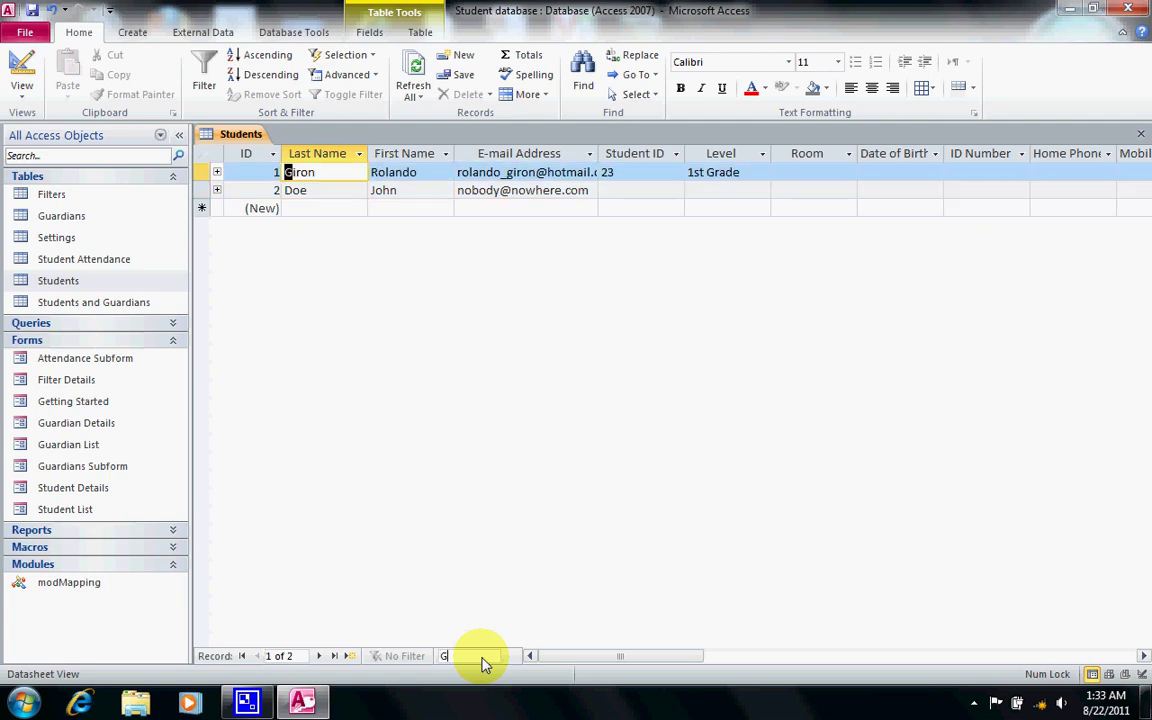
type("rade")
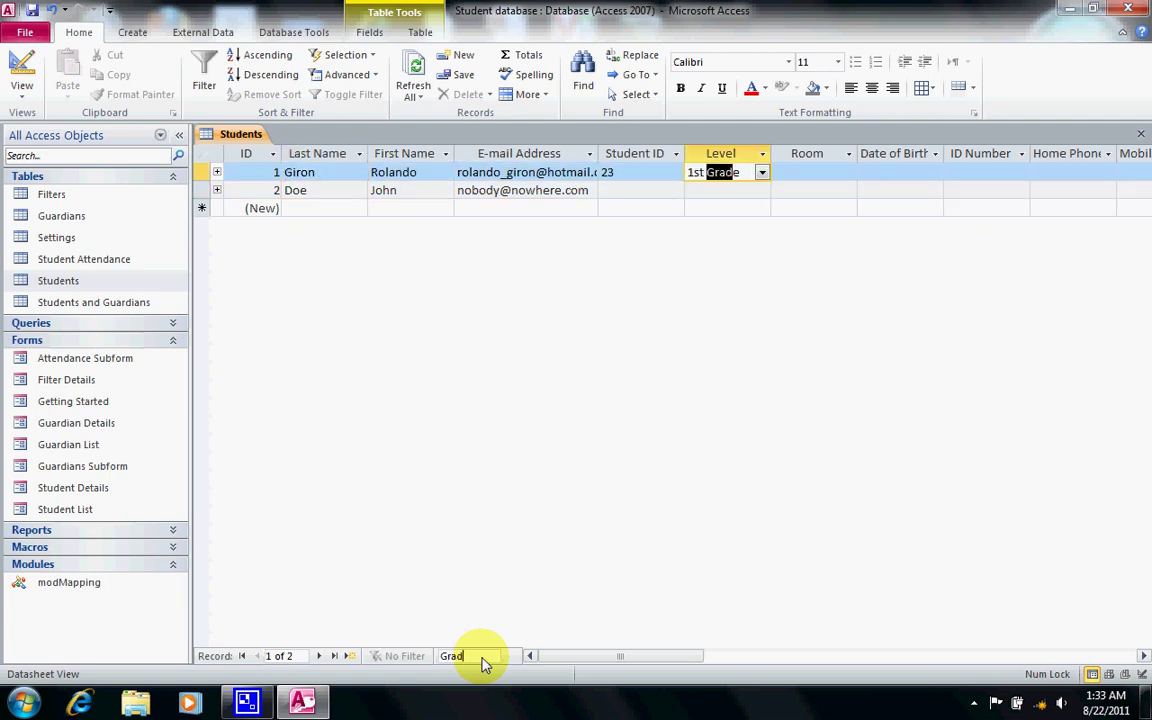